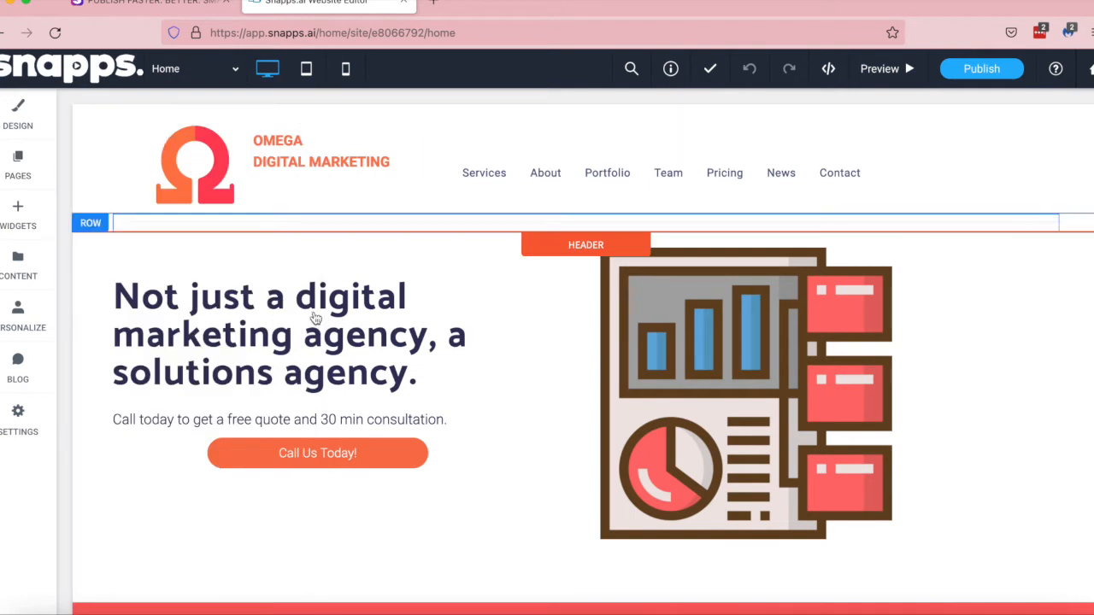
Look over the home page, then preview the site and test its Team, About, Pricing and Contact navigation links before returning to editing.
{"action": "scroll", "coordinate": [311, 379], "scroll_direction": "down", "scroll_amount": 3}
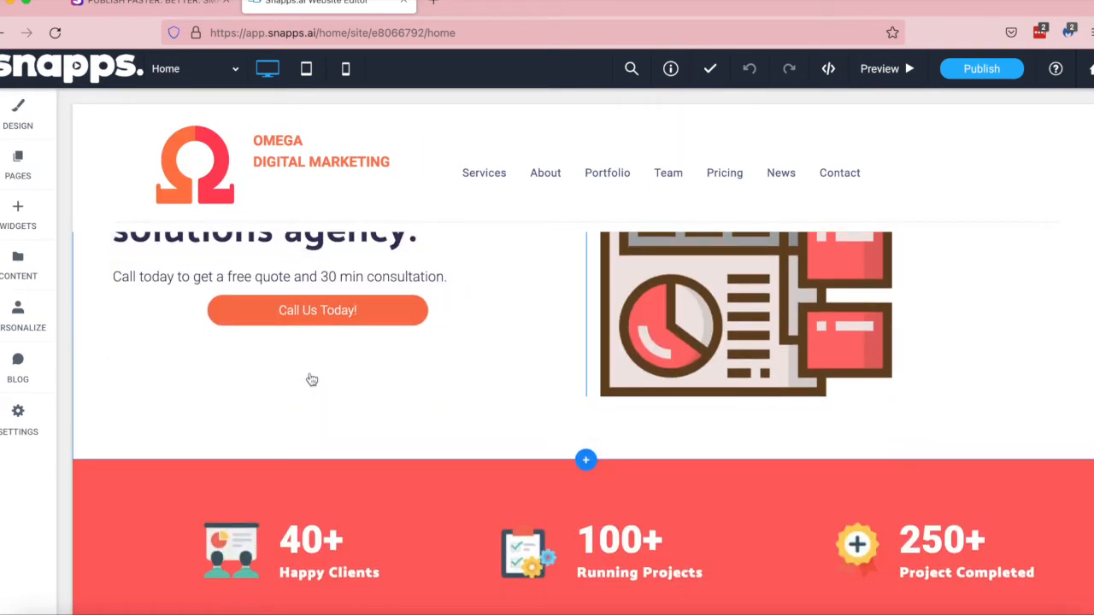
{"action": "scroll", "coordinate": [312, 379], "scroll_direction": "down", "scroll_amount": 2}
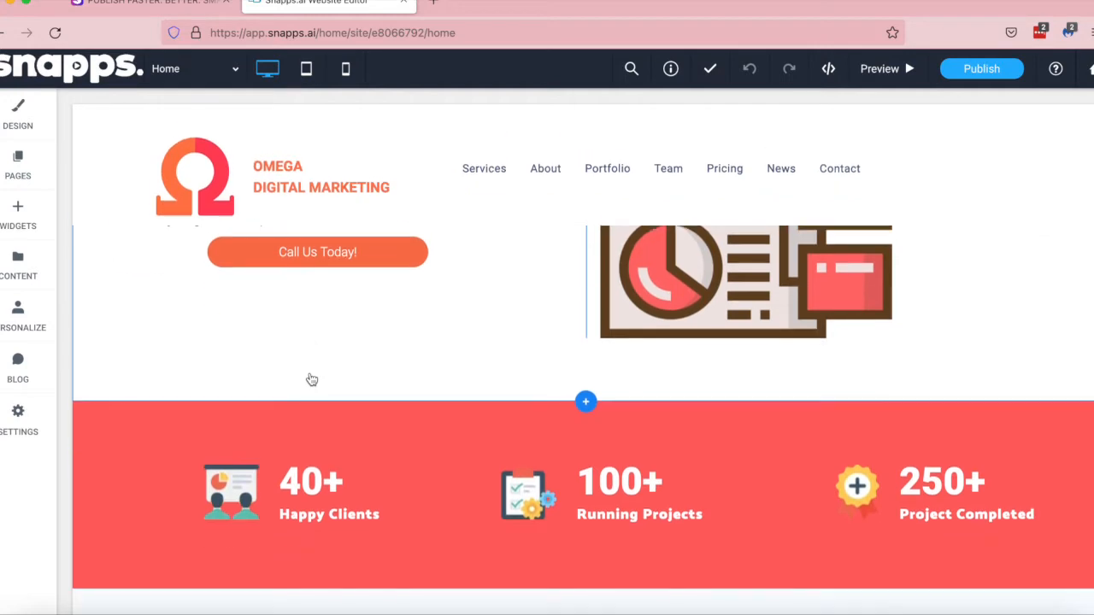
{"action": "scroll", "coordinate": [312, 380], "scroll_direction": "down", "scroll_amount": 10}
{"action": "scroll", "coordinate": [312, 380], "scroll_direction": "down", "scroll_amount": 5}
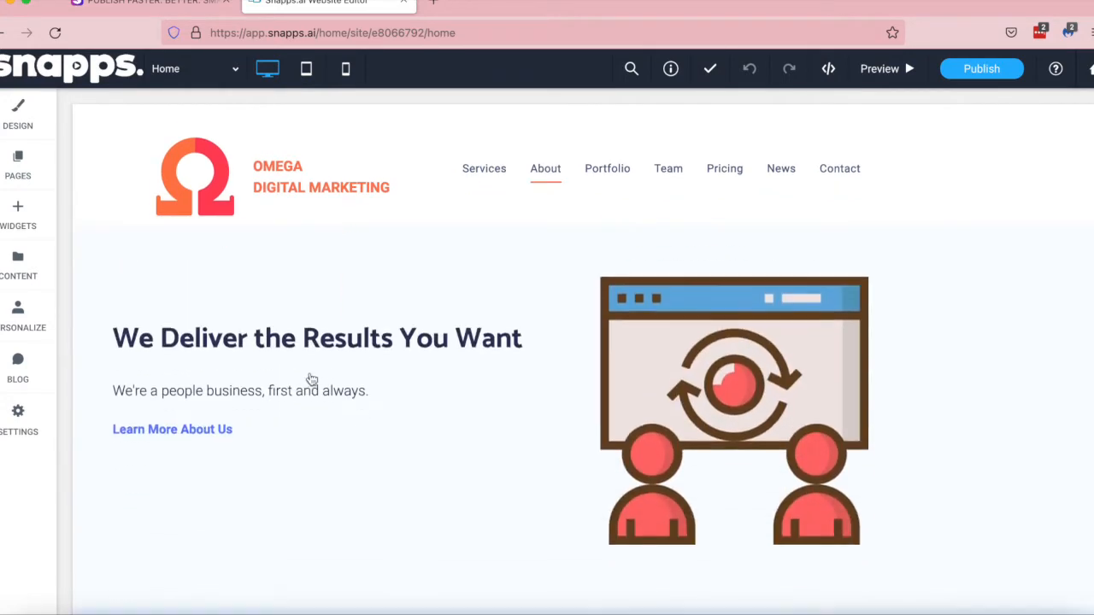
{"action": "left_click", "coordinate": [879, 69]}
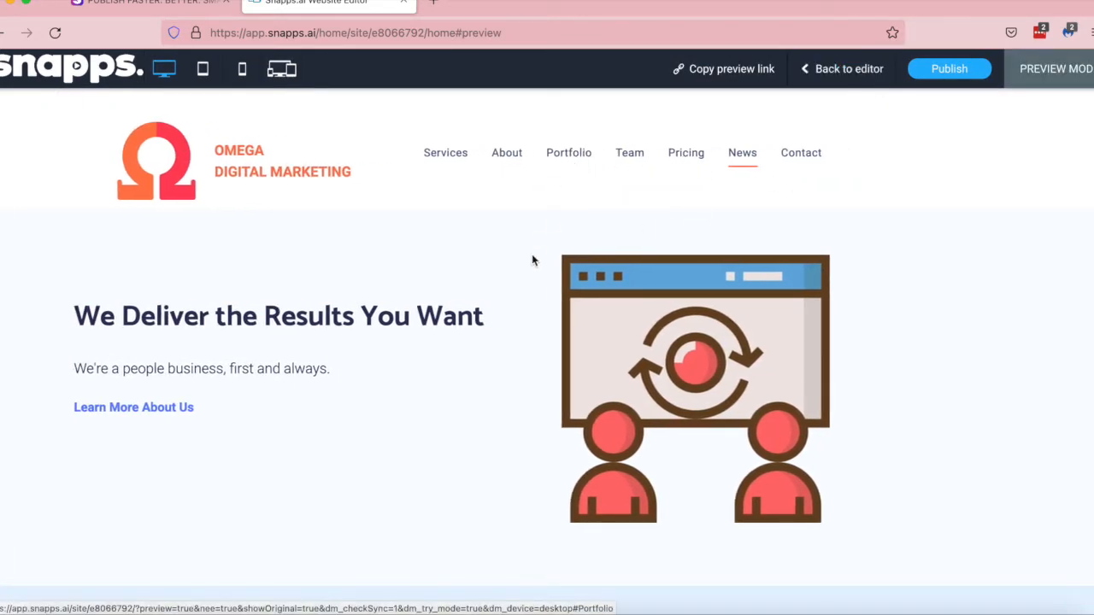
{"action": "scroll", "coordinate": [531, 254], "scroll_direction": "down", "scroll_amount": 3}
{"action": "left_click", "coordinate": [629, 147]}
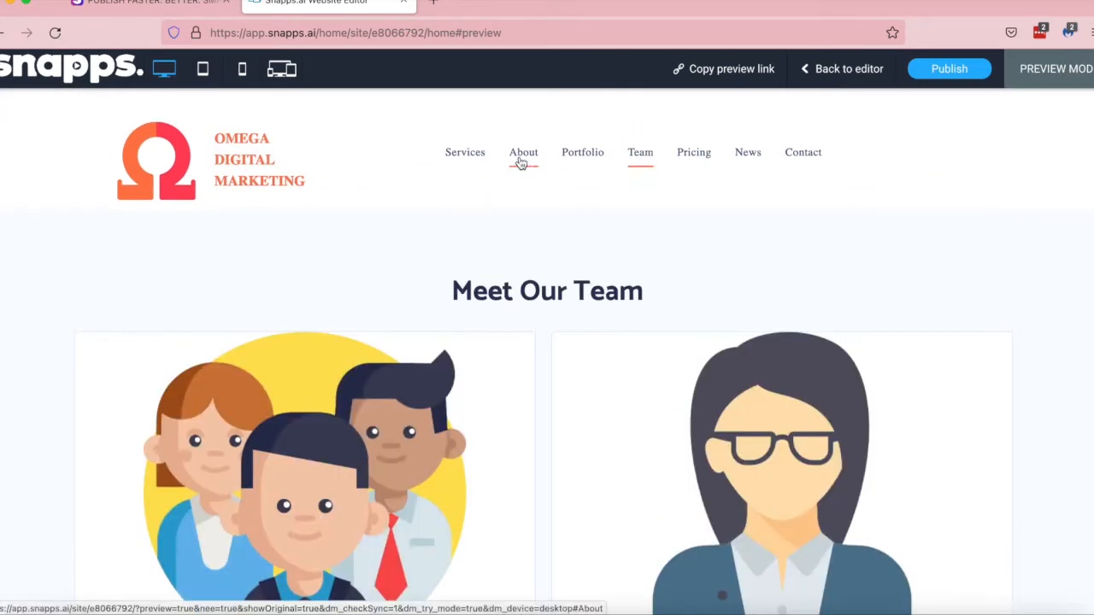
{"action": "left_click", "coordinate": [521, 158]}
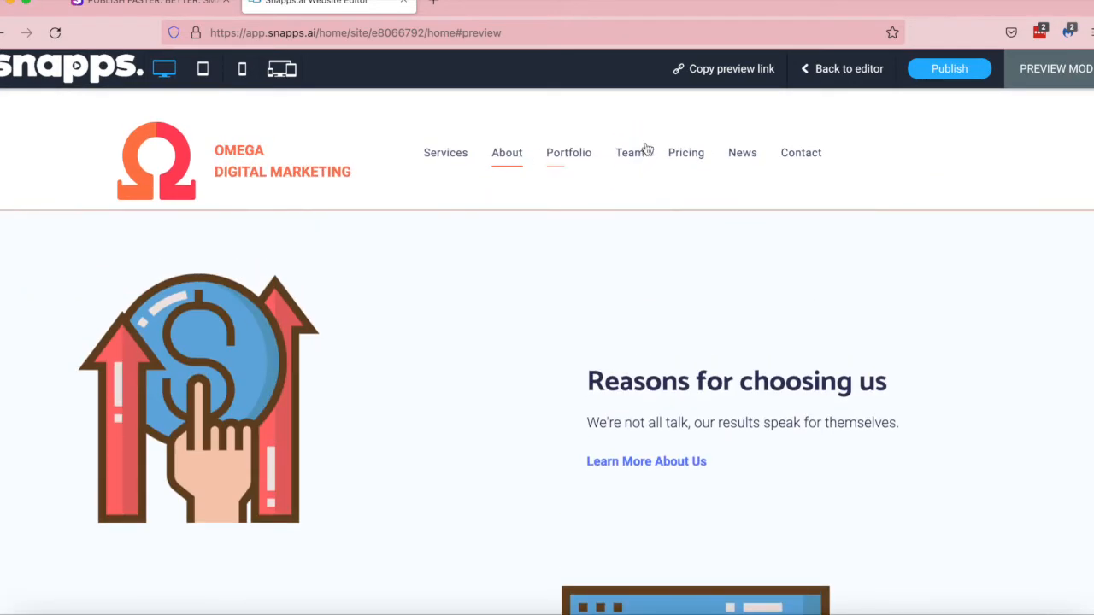
{"action": "left_click", "coordinate": [698, 164]}
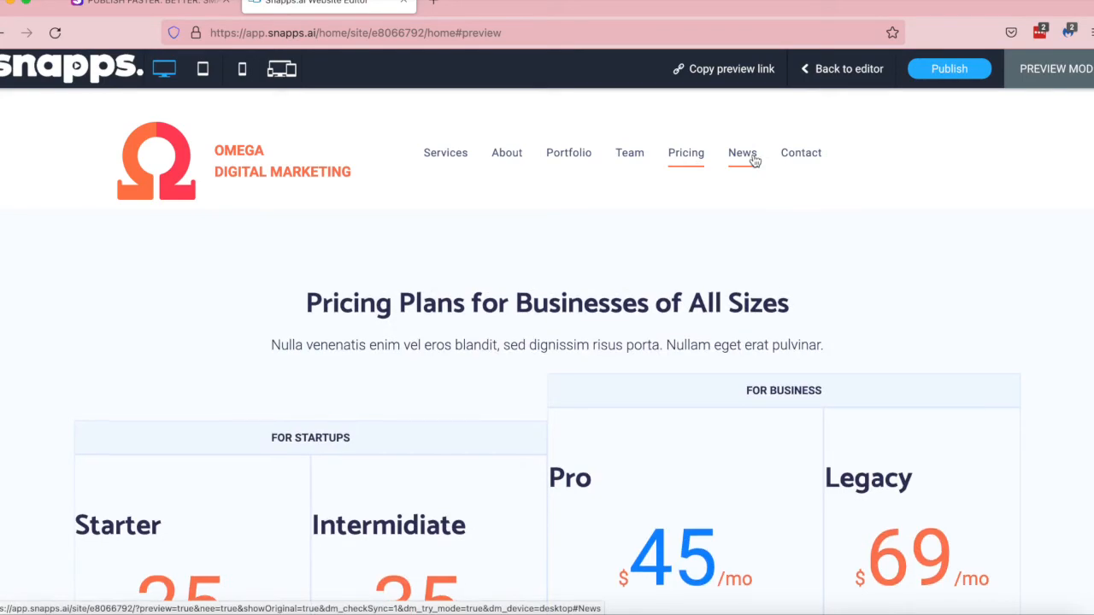
{"action": "left_click", "coordinate": [803, 164]}
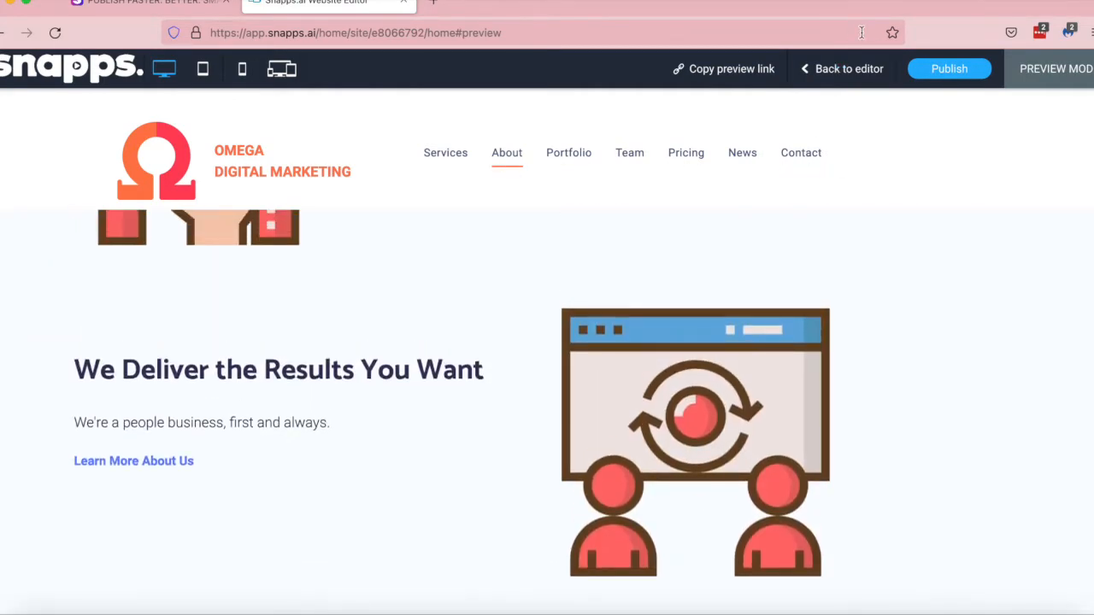
{"action": "left_click", "coordinate": [841, 69]}
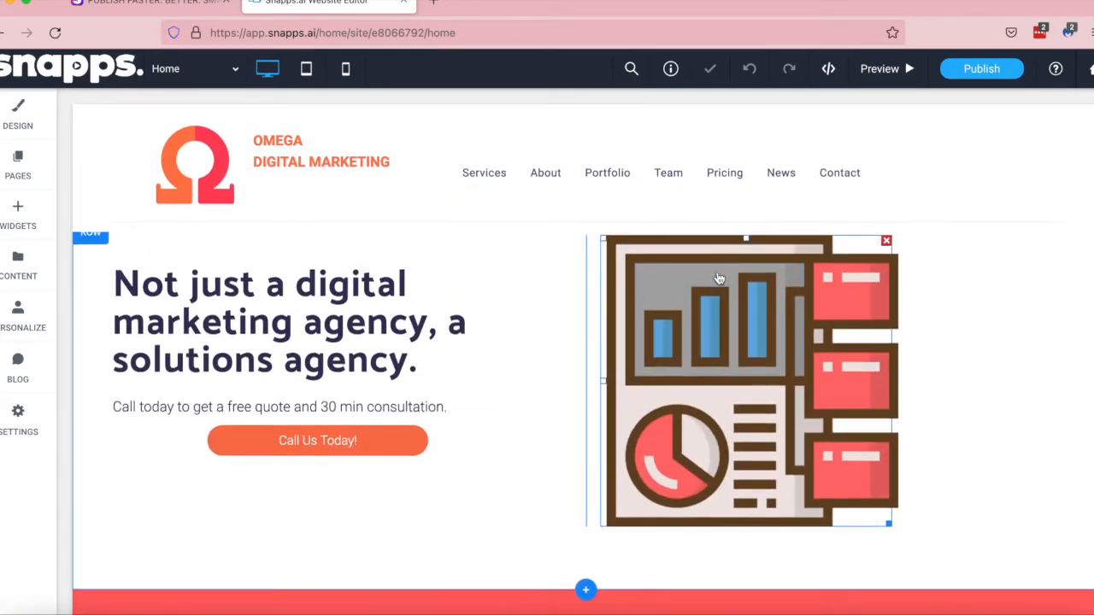
Check the anchor options of the red statistics row and the Services We Provide row.
{"action": "scroll", "coordinate": [395, 367], "scroll_direction": "down", "scroll_amount": 3}
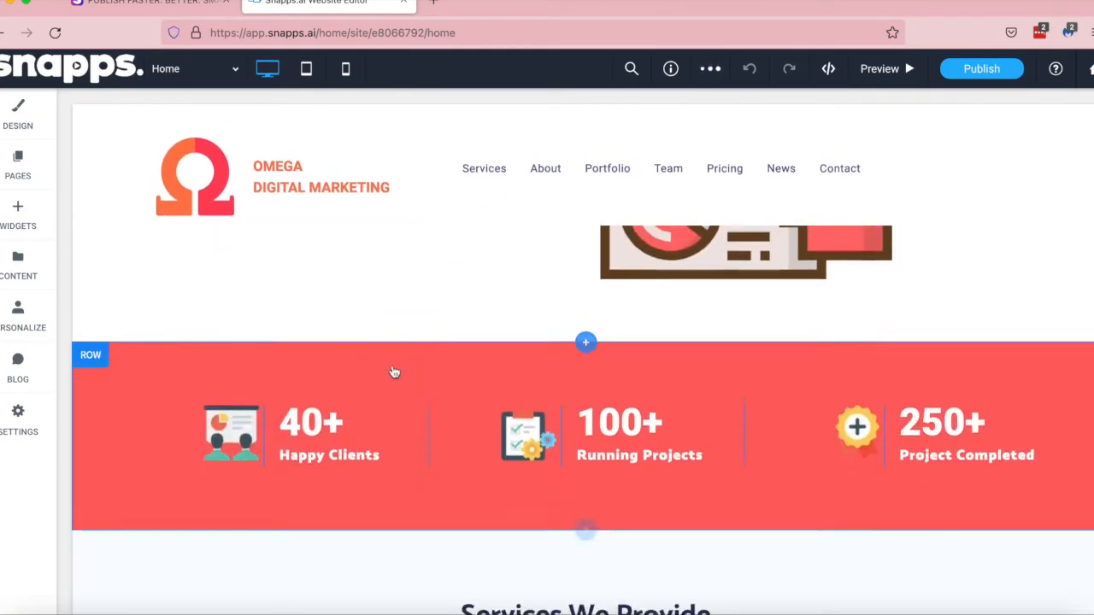
{"action": "left_click", "coordinate": [94, 340]}
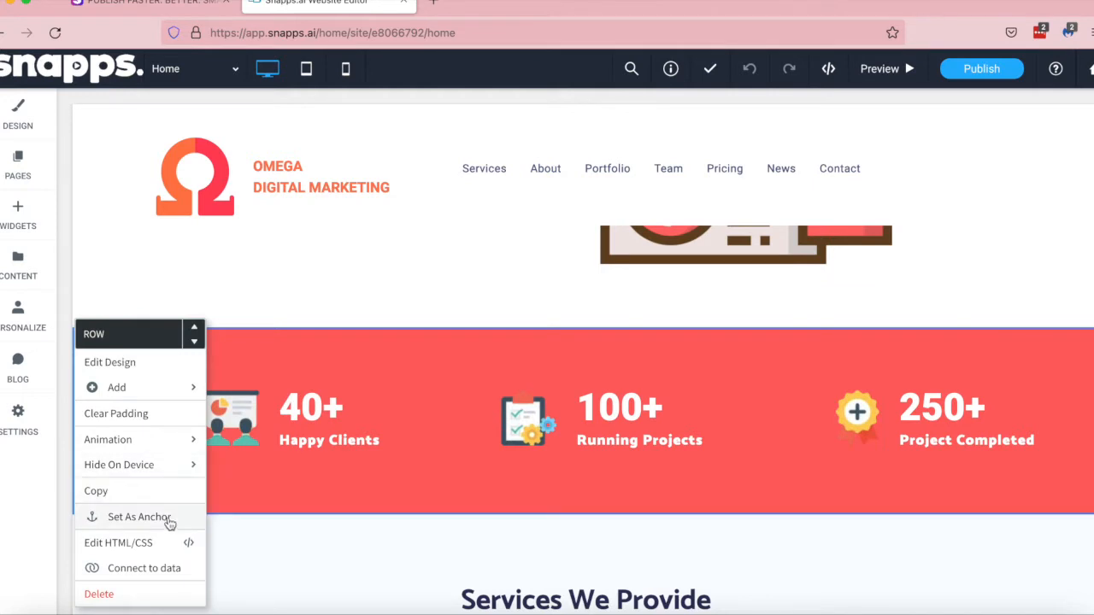
{"action": "scroll", "coordinate": [228, 554], "scroll_direction": "down", "scroll_amount": 3}
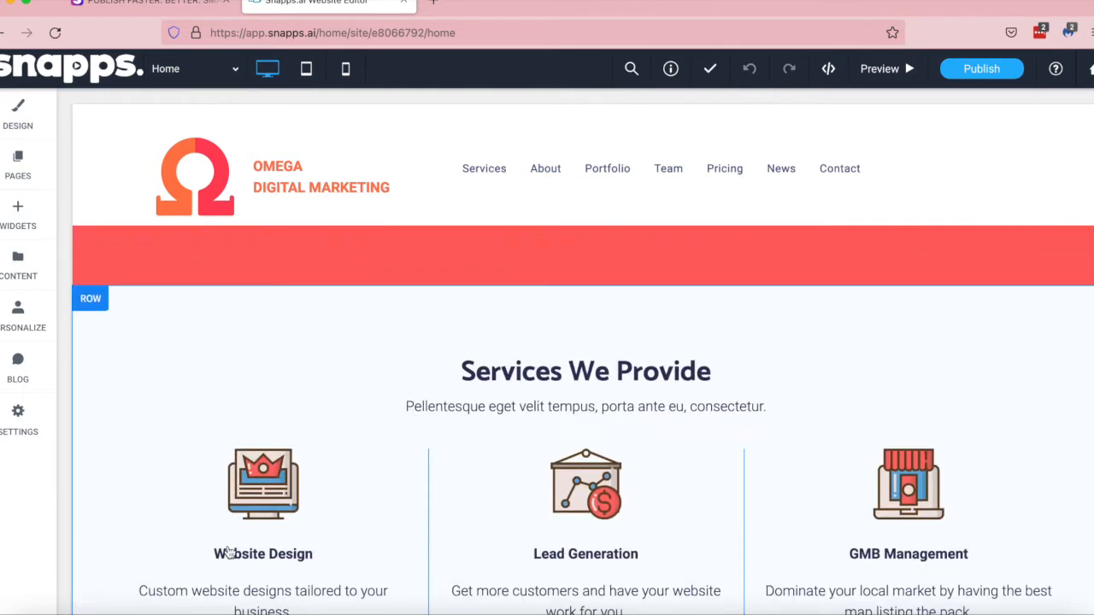
{"action": "left_click", "coordinate": [96, 268]}
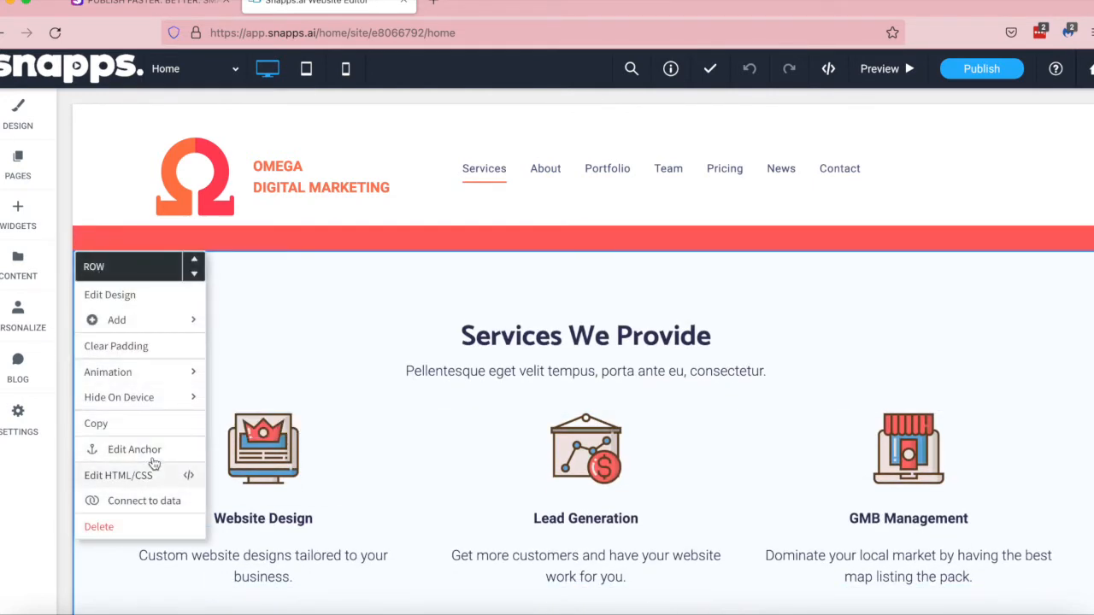
{"action": "left_click", "coordinate": [269, 352]}
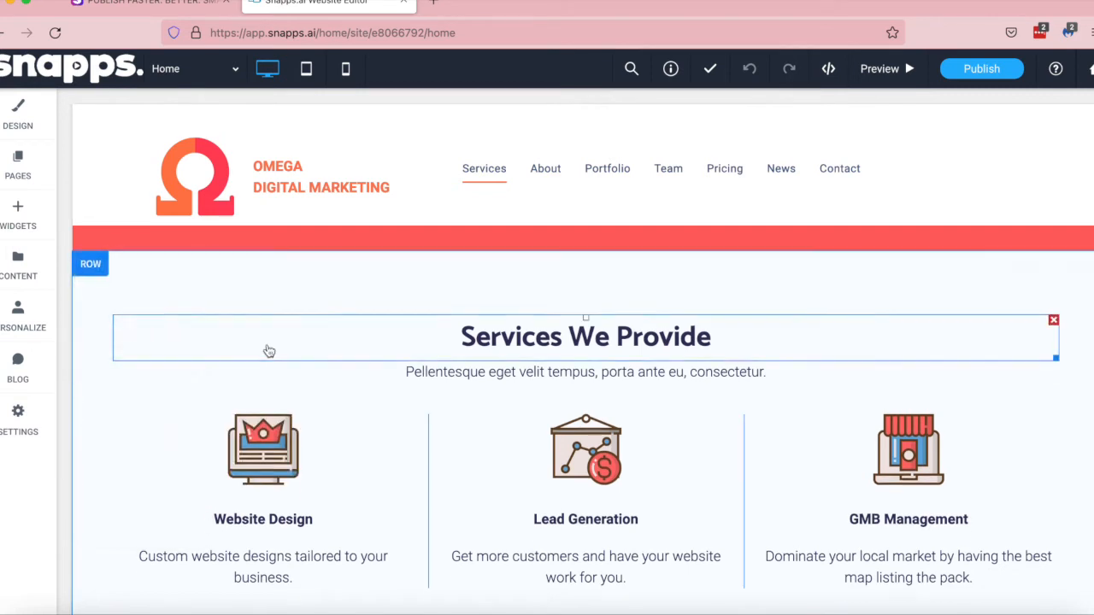
Duplicate the Home page as Copy of Home and check the list of site pages.
{"action": "scroll", "coordinate": [268, 351], "scroll_direction": "up", "scroll_amount": 1}
{"action": "left_click", "coordinate": [36, 156]}
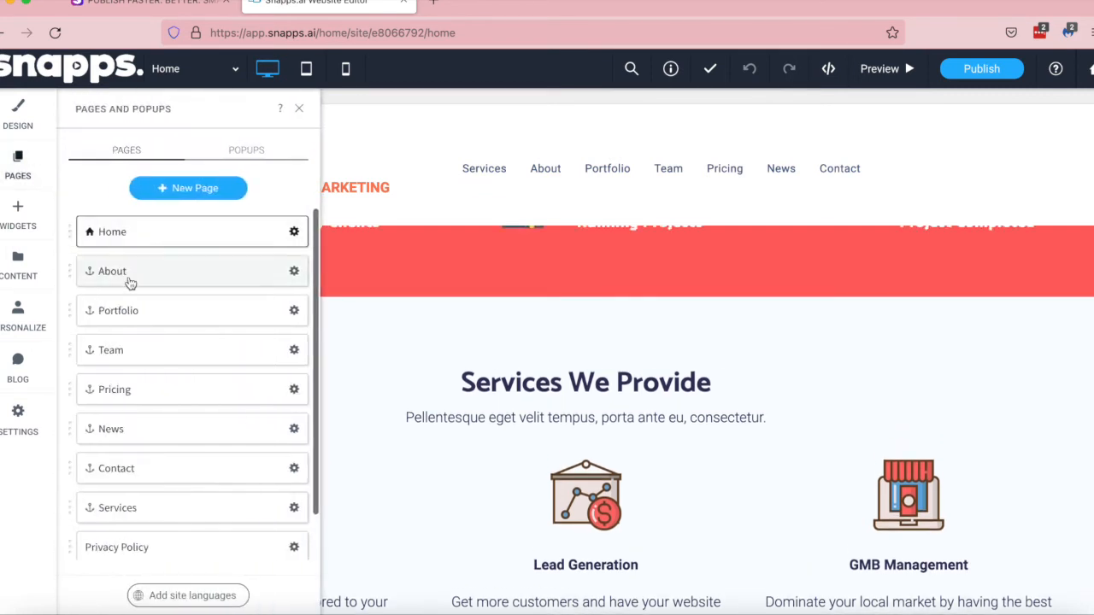
{"action": "left_click", "coordinate": [294, 233]}
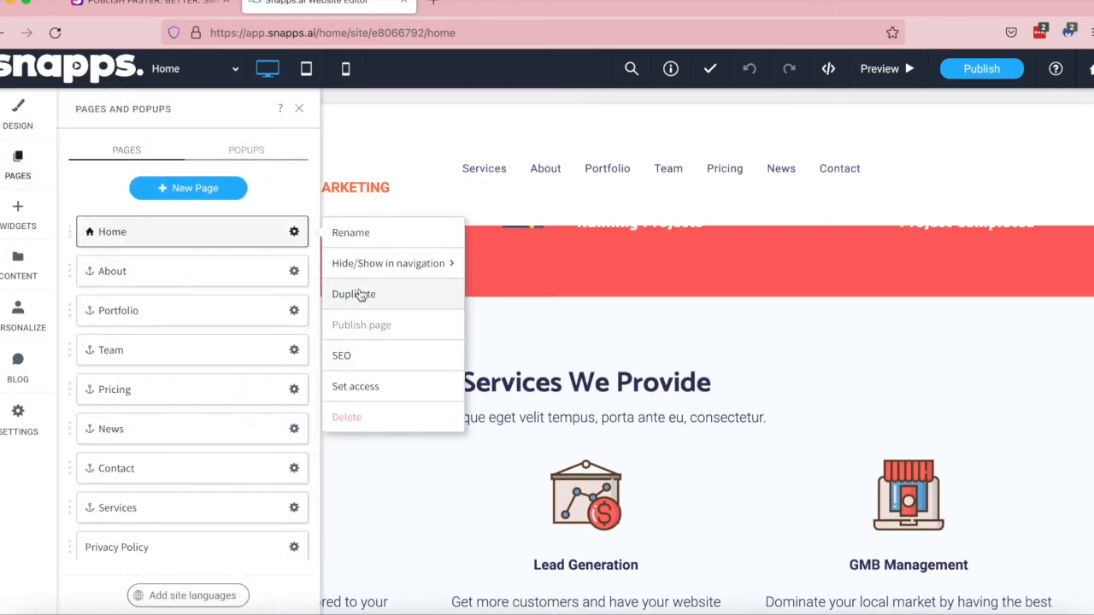
{"action": "left_click", "coordinate": [359, 294]}
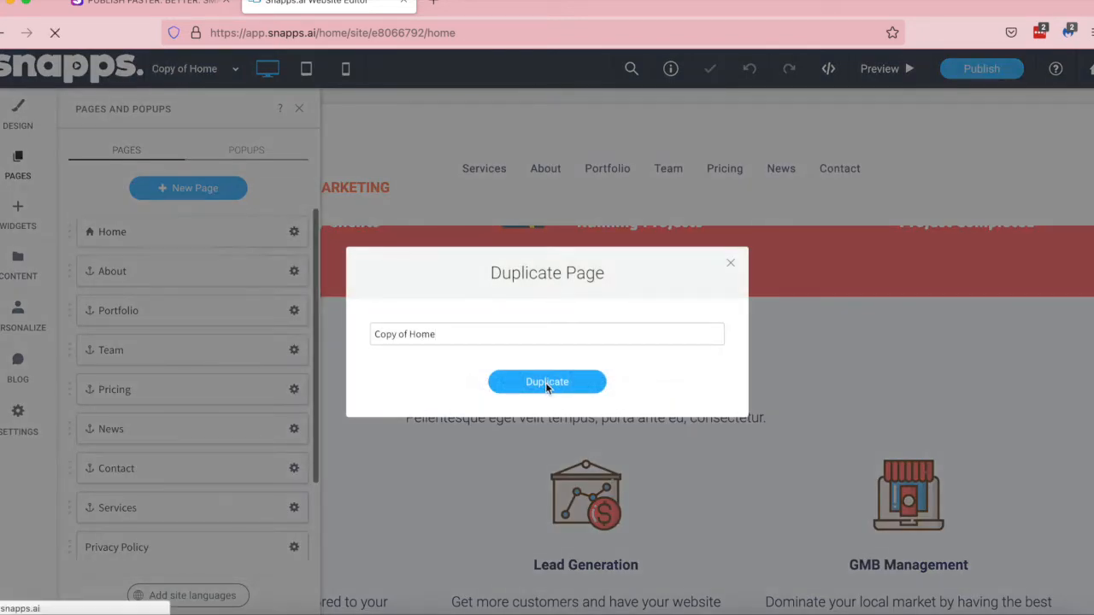
{"action": "left_click", "coordinate": [548, 382]}
{"action": "scroll", "coordinate": [246, 396], "scroll_direction": "down", "scroll_amount": 1}
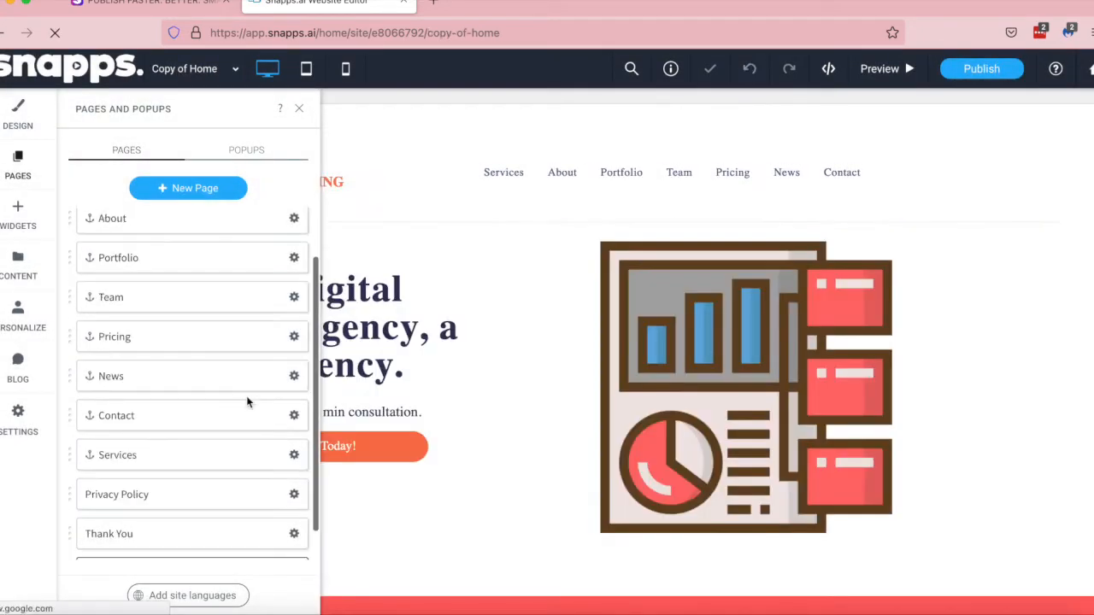
{"action": "left_click", "coordinate": [299, 109]}
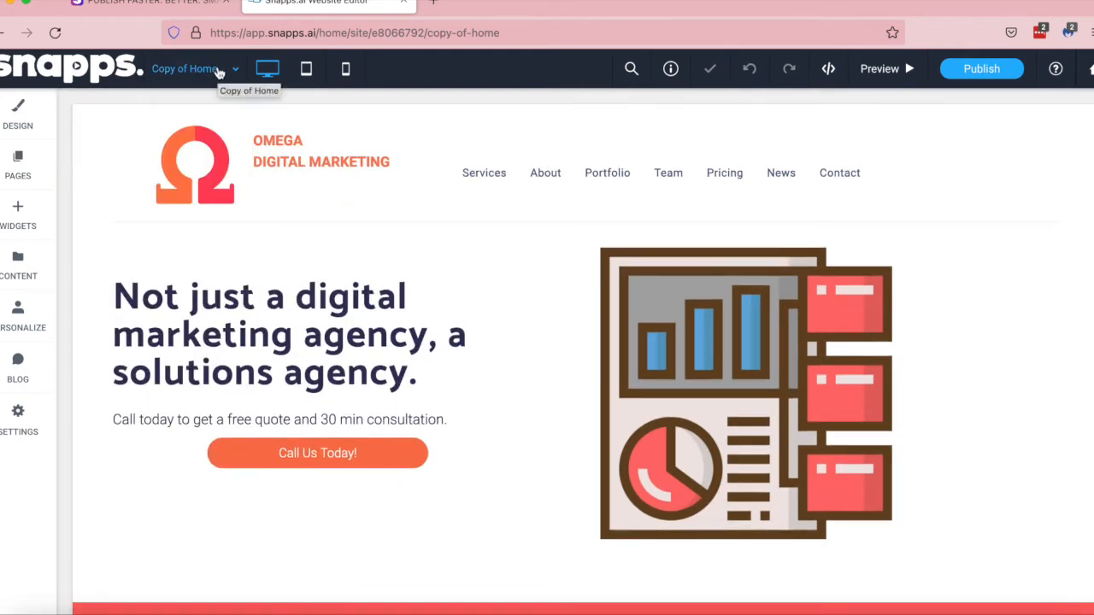
{"action": "left_click", "coordinate": [217, 70]}
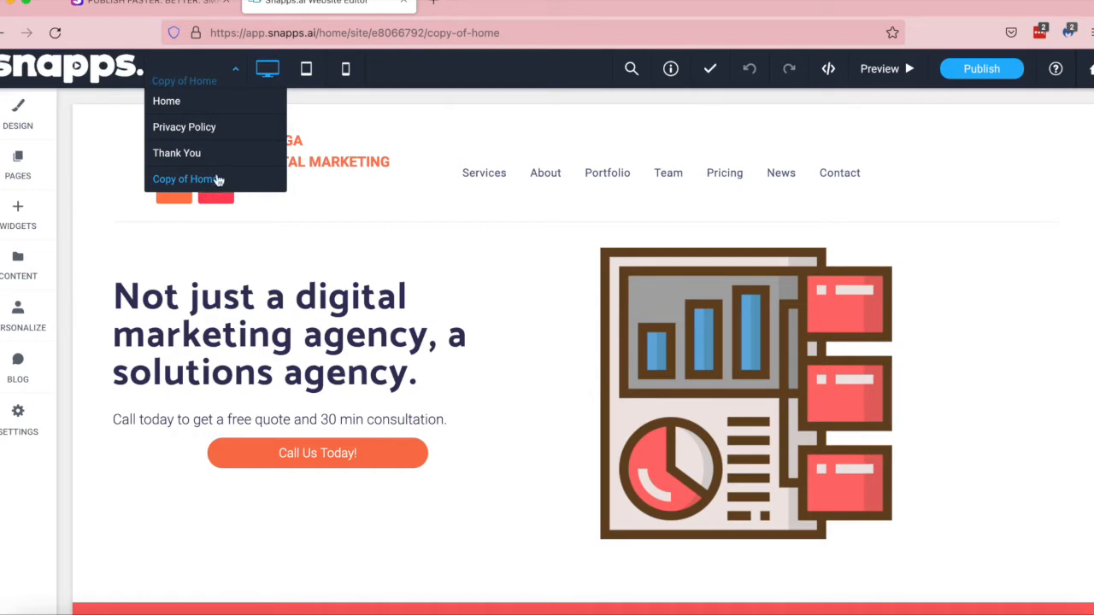
{"action": "left_click", "coordinate": [206, 70]}
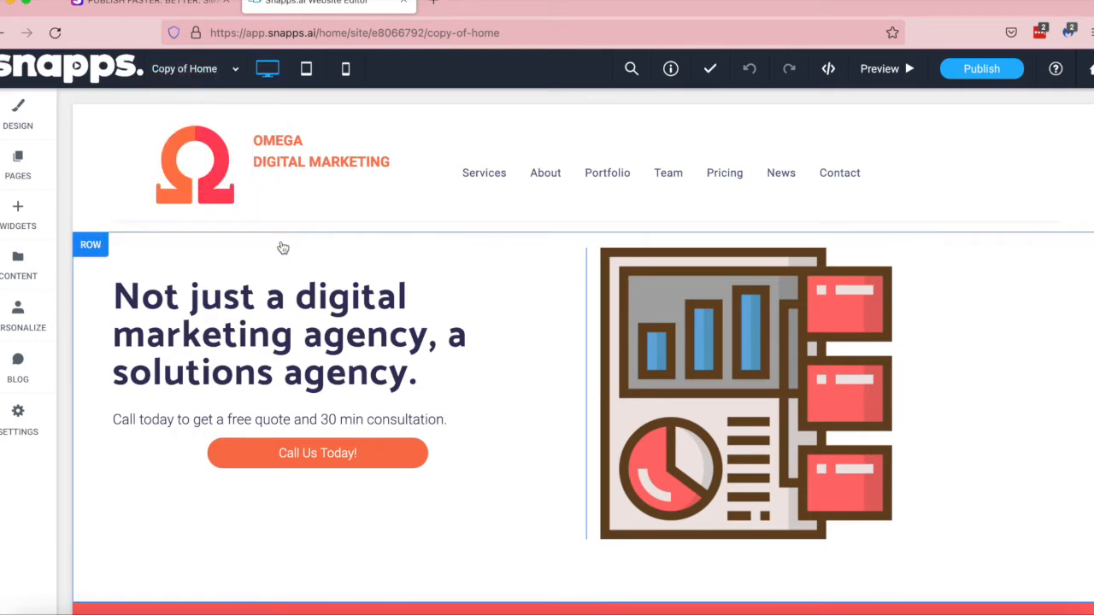
Delete the red statistics row from the Copy of Home page.
{"action": "scroll", "coordinate": [283, 247], "scroll_direction": "down", "scroll_amount": 3}
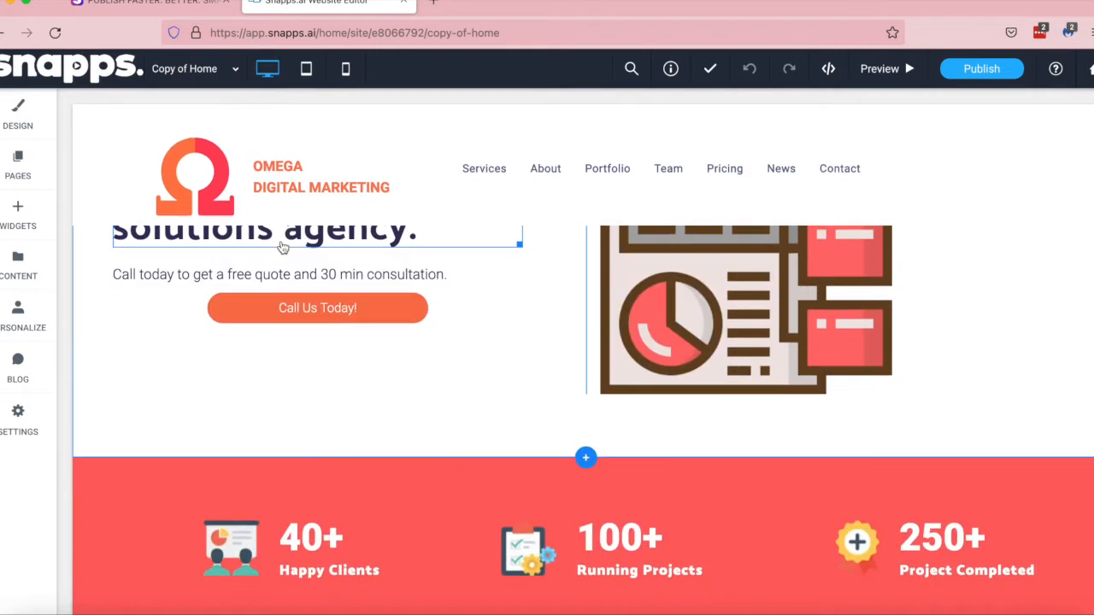
{"action": "scroll", "coordinate": [283, 247], "scroll_direction": "up", "scroll_amount": 3}
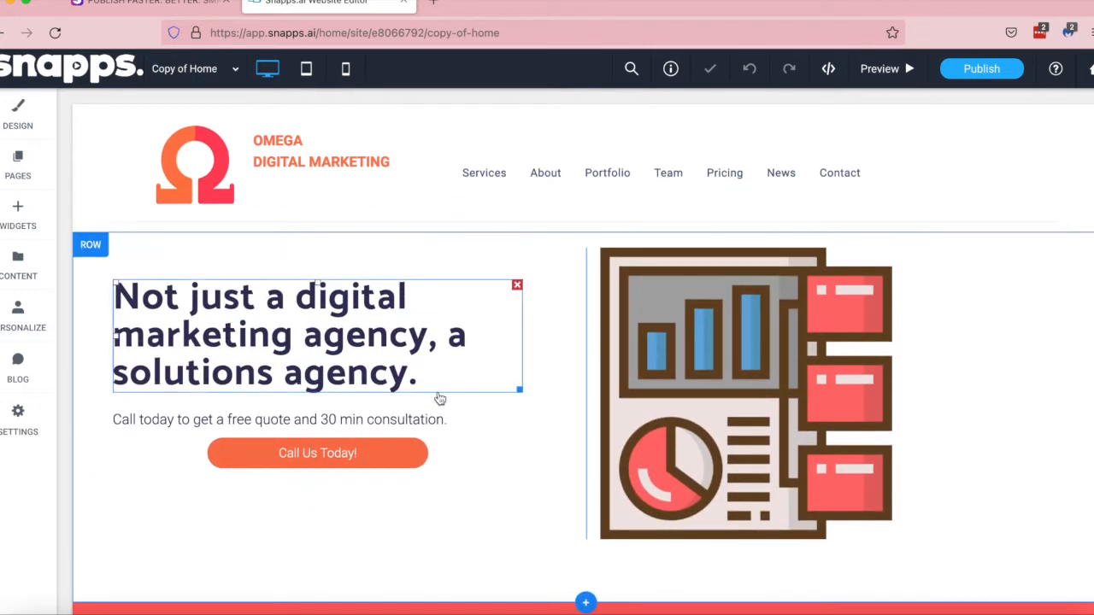
{"action": "scroll", "coordinate": [435, 400], "scroll_direction": "down", "scroll_amount": 6}
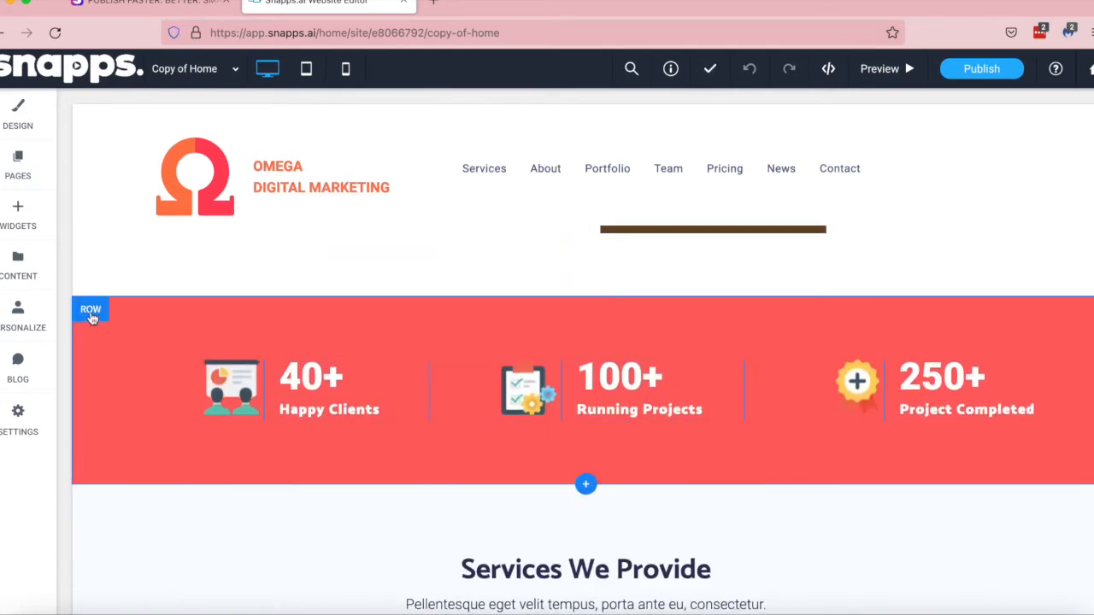
{"action": "left_click", "coordinate": [92, 311]}
{"action": "left_click", "coordinate": [106, 579]}
{"action": "left_click", "coordinate": [106, 579]}
Look through the remaining sections of the Copy of Home page, including services, featured projects, team and pricing.
{"action": "scroll", "coordinate": [328, 375], "scroll_direction": "down", "scroll_amount": 10}
{"action": "scroll", "coordinate": [327, 375], "scroll_direction": "down", "scroll_amount": 10}
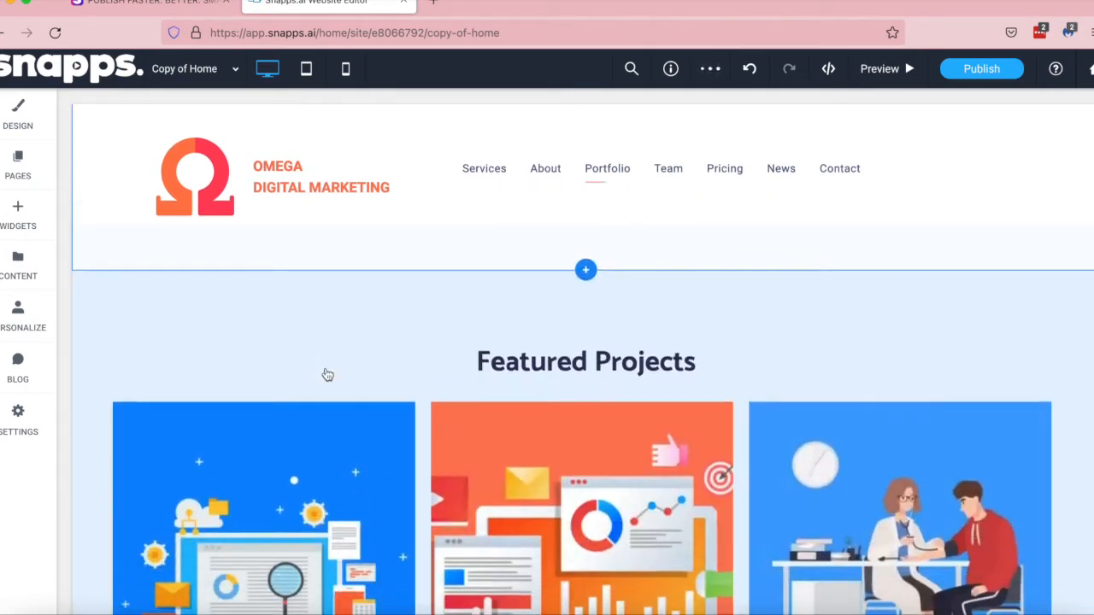
{"action": "scroll", "coordinate": [327, 374], "scroll_direction": "down", "scroll_amount": 10}
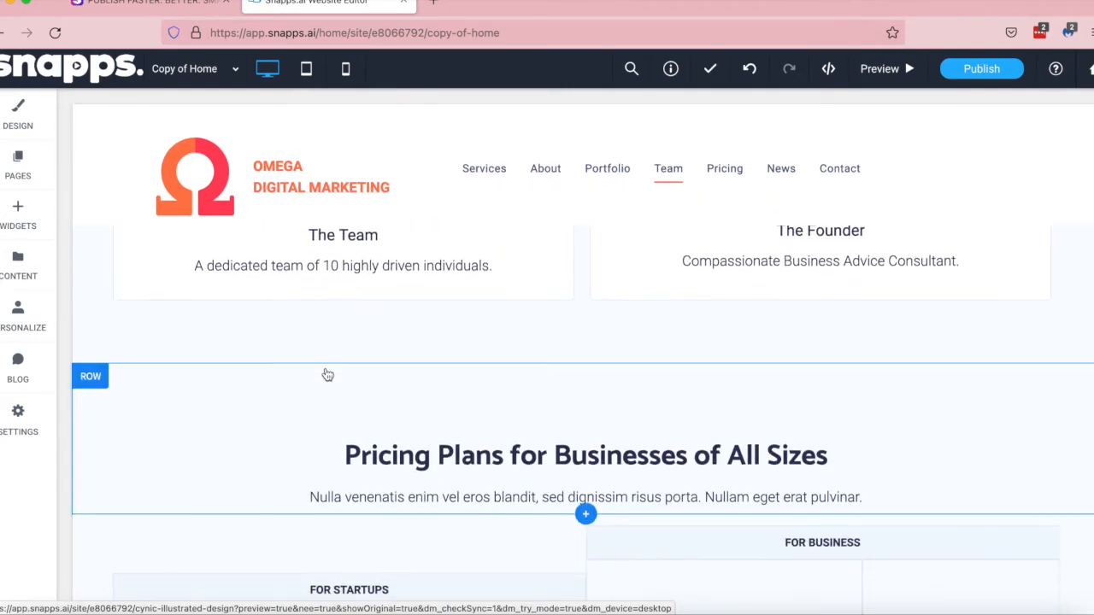
{"action": "scroll", "coordinate": [327, 375], "scroll_direction": "down", "scroll_amount": 3}
{"action": "scroll", "coordinate": [328, 374], "scroll_direction": "up", "scroll_amount": 3}
{"action": "scroll", "coordinate": [327, 375], "scroll_direction": "down", "scroll_amount": 8}
{"action": "scroll", "coordinate": [327, 374], "scroll_direction": "down", "scroll_amount": 10}
{"action": "scroll", "coordinate": [328, 374], "scroll_direction": "down", "scroll_amount": 1}
{"action": "scroll", "coordinate": [327, 374], "scroll_direction": "up", "scroll_amount": 10}
{"action": "scroll", "coordinate": [327, 375], "scroll_direction": "up", "scroll_amount": 10}
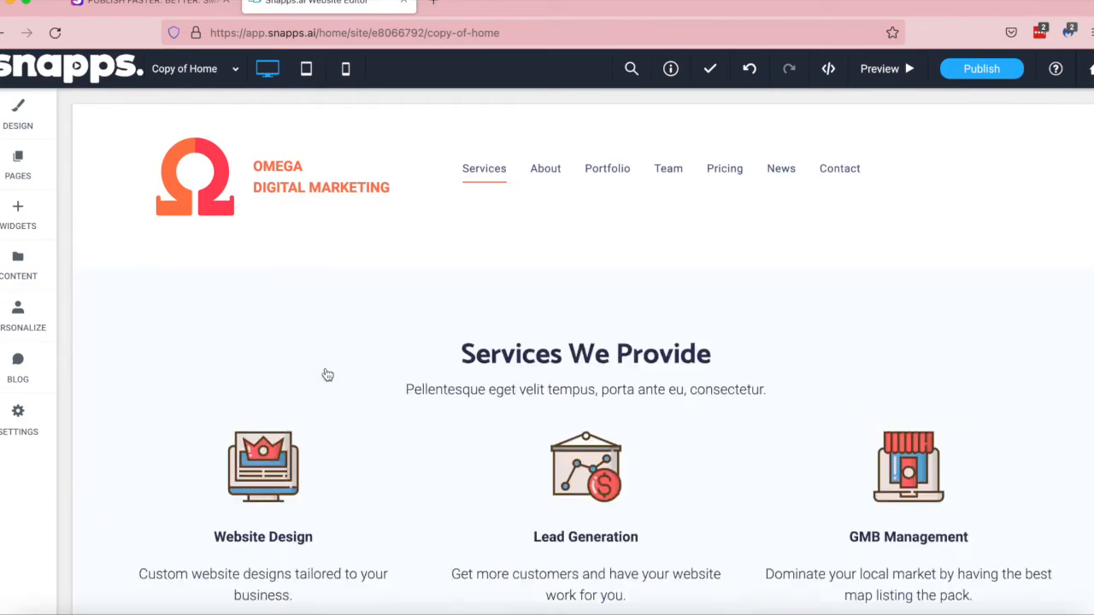
{"action": "scroll", "coordinate": [327, 374], "scroll_direction": "up", "scroll_amount": 5}
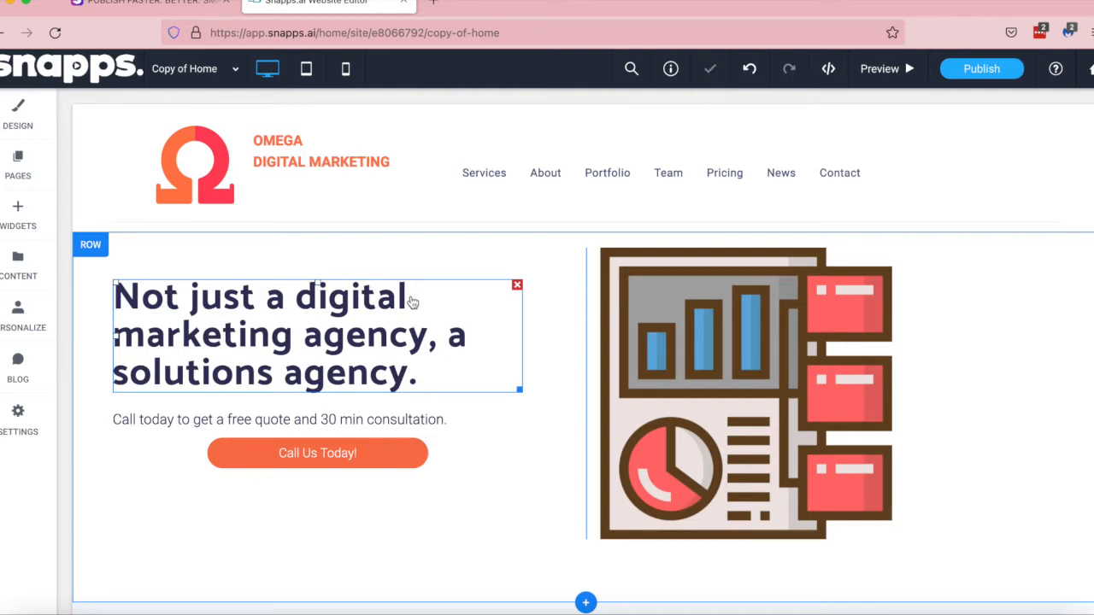
Add a new blank page named Blank Page to the site and open it for editing.
{"action": "left_click", "coordinate": [40, 168]}
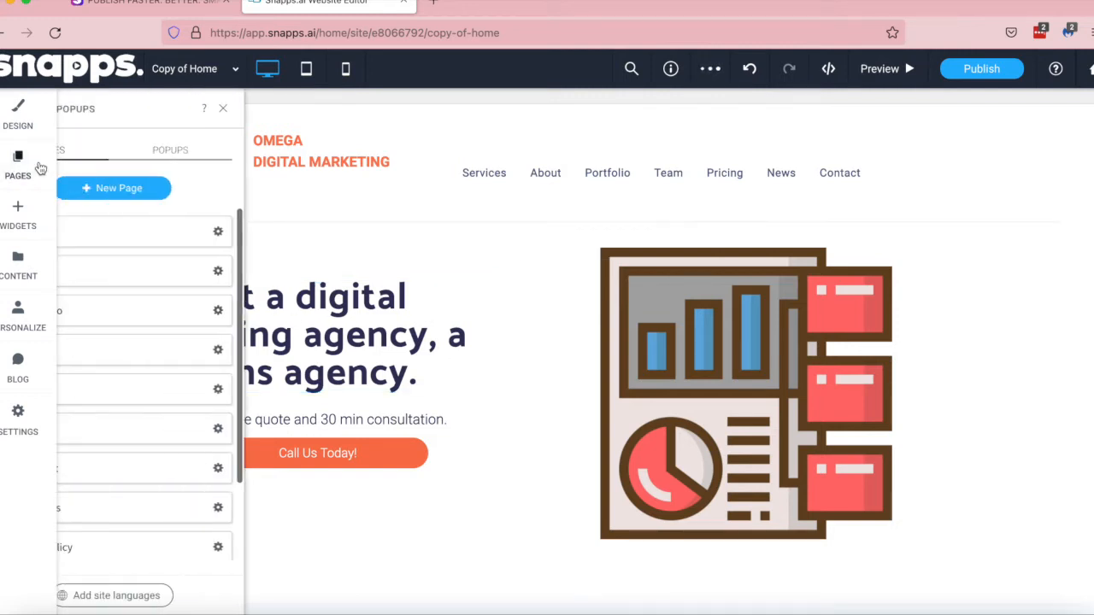
{"action": "left_click", "coordinate": [159, 185]}
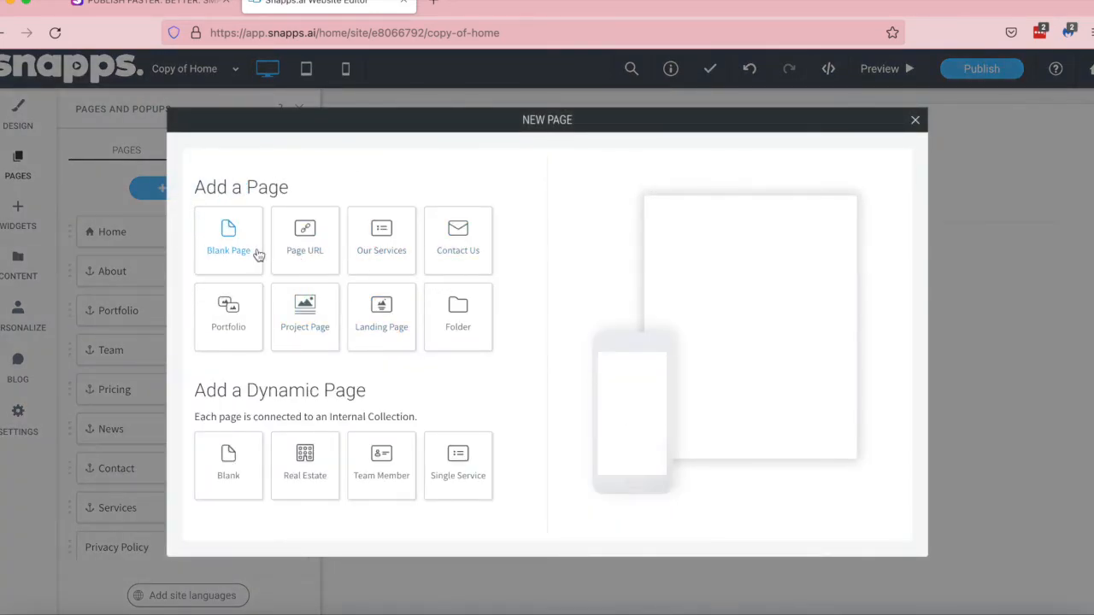
{"action": "left_click", "coordinate": [258, 253]}
{"action": "left_click_drag", "start_coordinate": [279, 253], "coordinate": [202, 254]}
{"action": "left_click", "coordinate": [193, 258]}
{"action": "triple_click", "coordinate": [193, 256]}
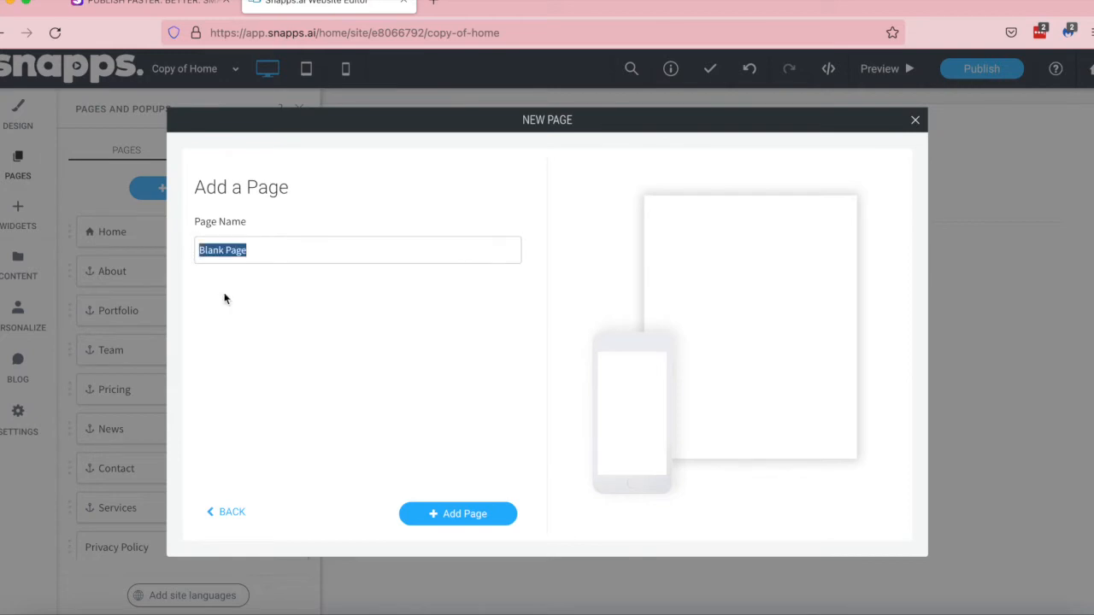
{"action": "left_click", "coordinate": [472, 530]}
{"action": "scroll", "coordinate": [217, 450], "scroll_direction": "down", "scroll_amount": 5}
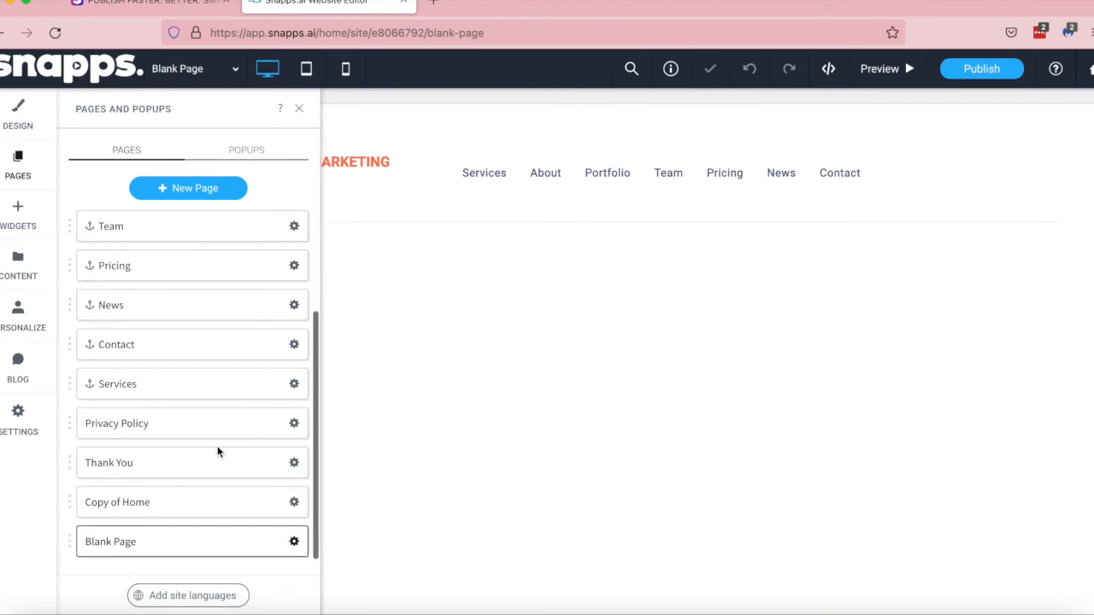
{"action": "left_click", "coordinate": [262, 547]}
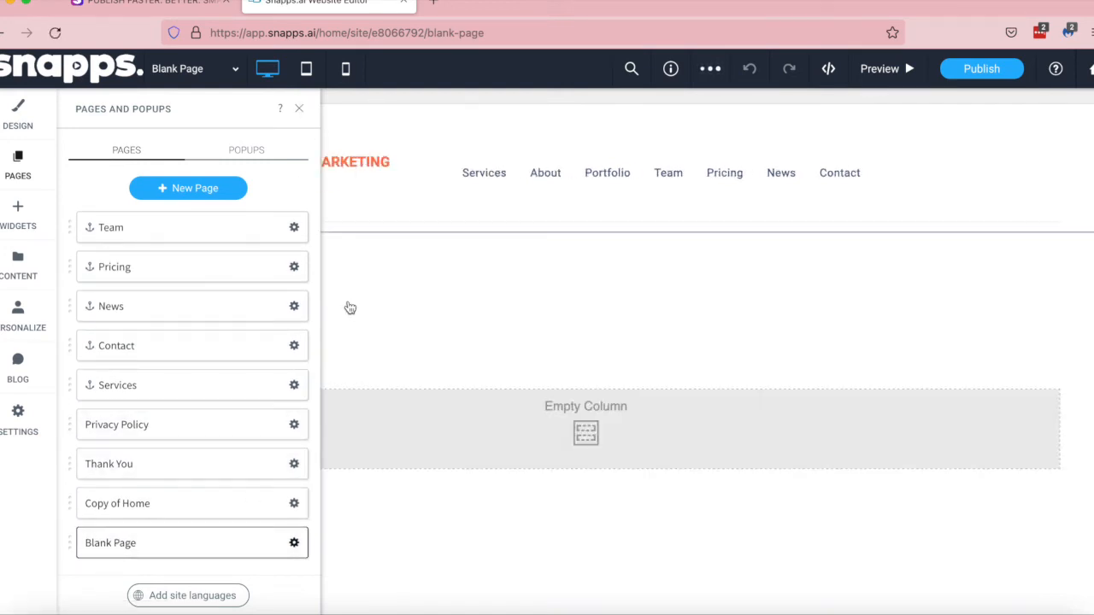
{"action": "left_click", "coordinate": [299, 108]}
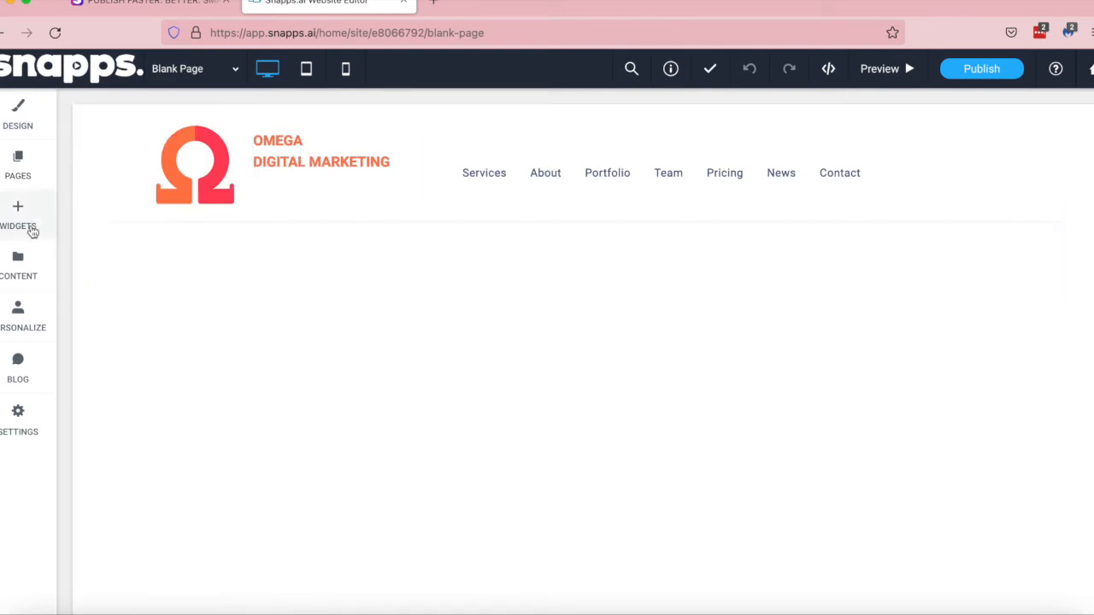
Place a paragraph widget in the empty column of the blank page.
{"action": "left_click", "coordinate": [29, 227]}
{"action": "left_click_drag", "start_coordinate": [111, 282], "coordinate": [370, 419]}
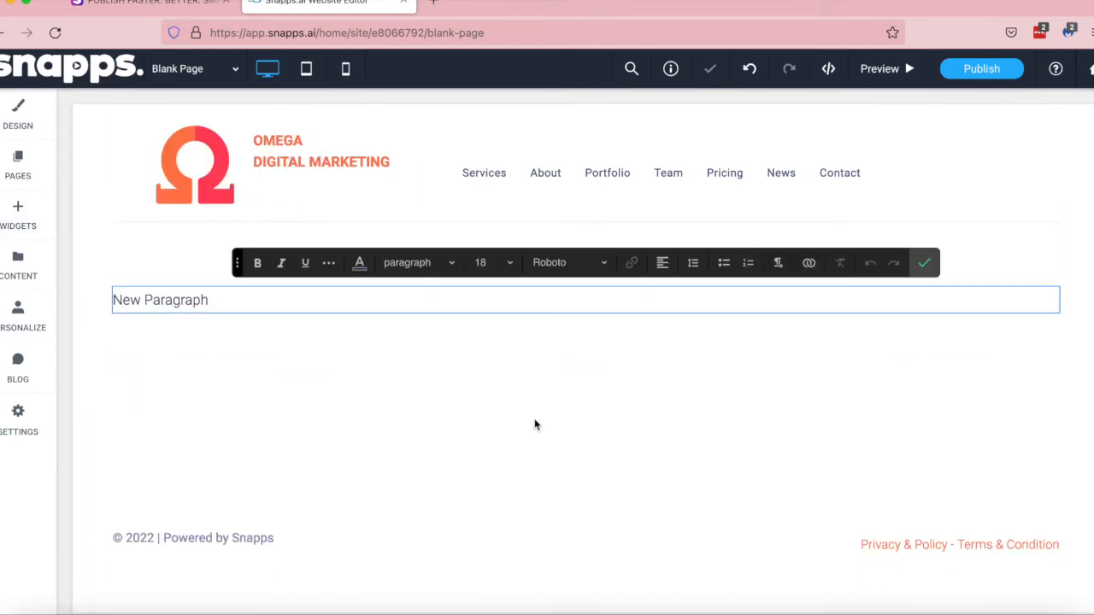
Link the footer's Privacy & Policy text to the existing Privacy Policy page.
{"action": "left_click", "coordinate": [922, 264]}
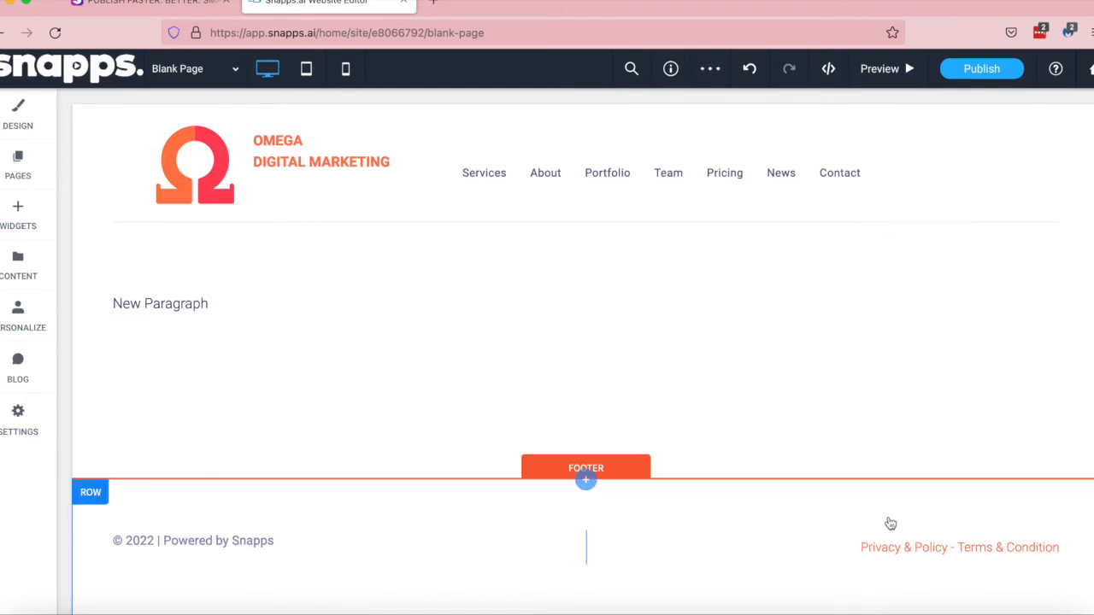
{"action": "left_click", "coordinate": [859, 549]}
{"action": "left_click_drag", "start_coordinate": [858, 549], "coordinate": [944, 545]}
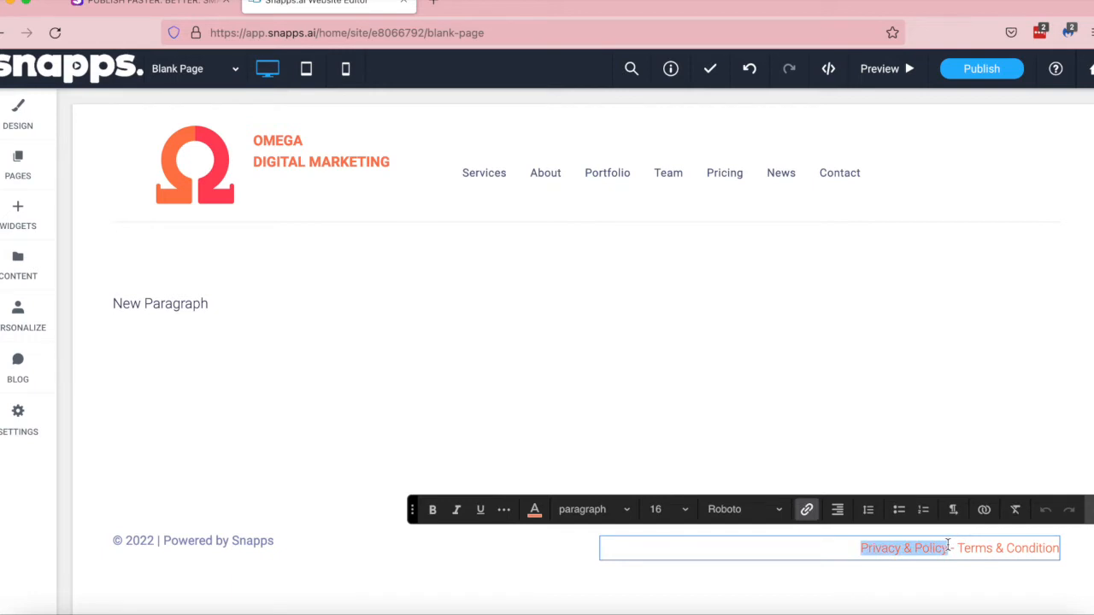
{"action": "left_click", "coordinate": [809, 509]}
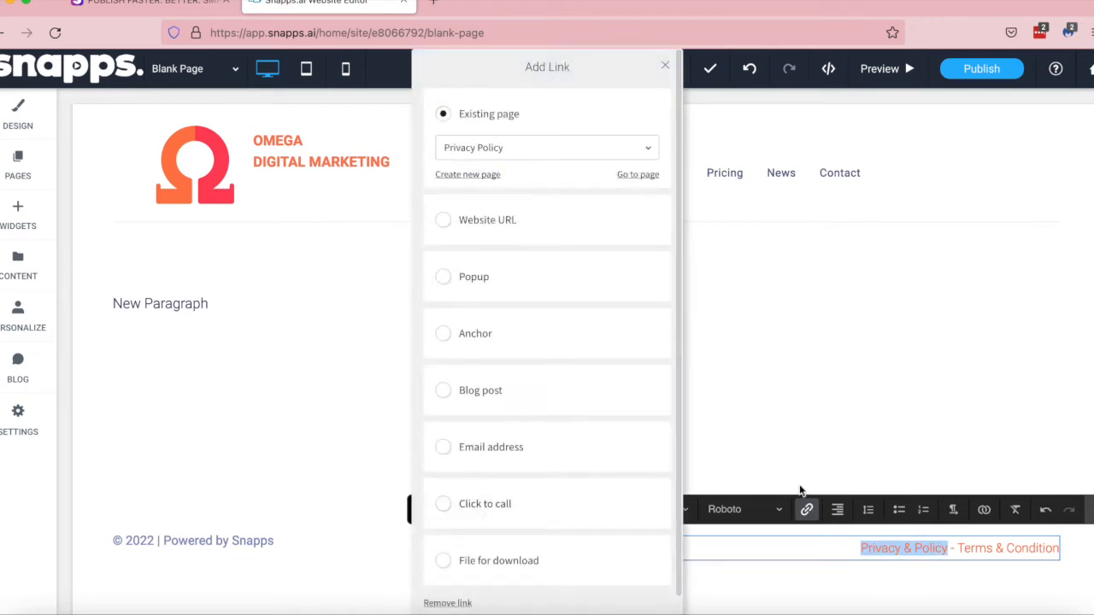
{"action": "left_click", "coordinate": [631, 151]}
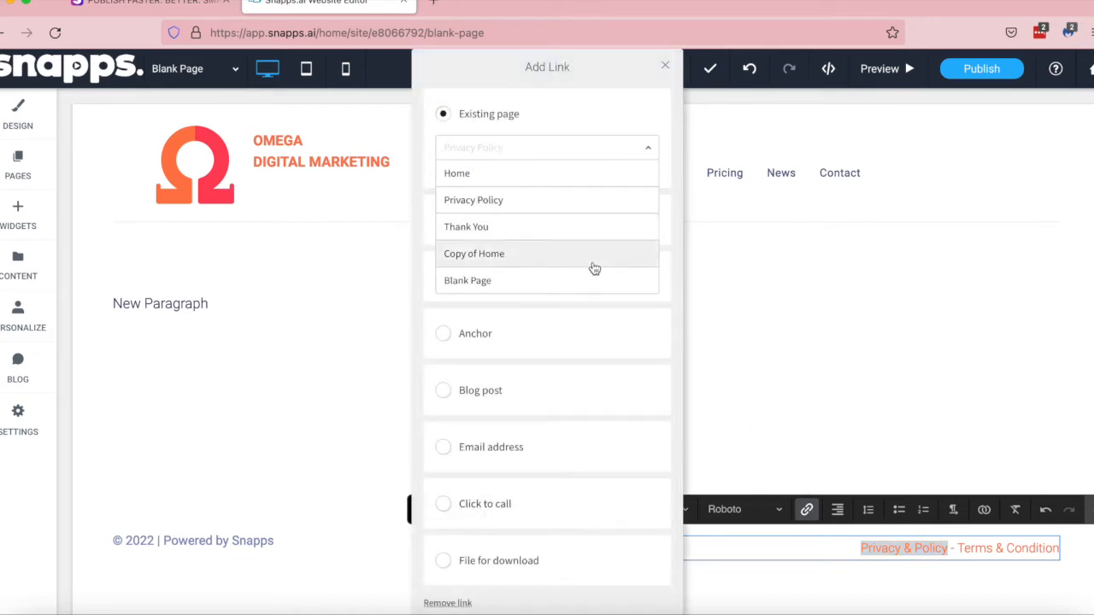
{"action": "left_click", "coordinate": [588, 209]}
{"action": "left_click", "coordinate": [664, 66]}
{"action": "left_click", "coordinate": [888, 448]}
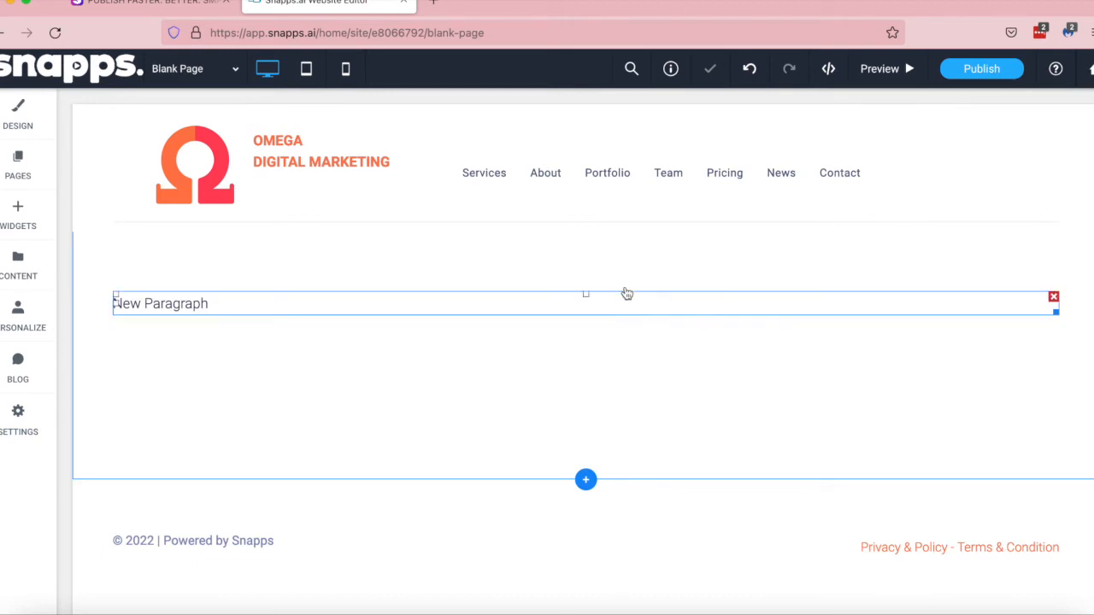
Replace the new paragraph's text on the blank page with "Copy and Paste Privacy Policy Template**".
{"action": "left_click", "coordinate": [599, 312]}
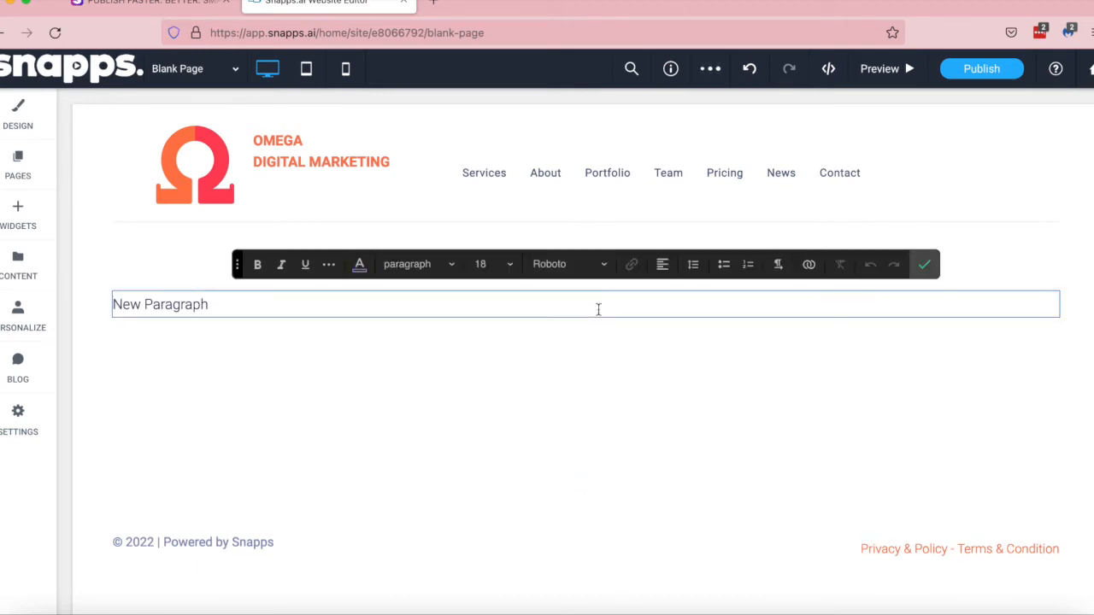
{"action": "triple_click", "coordinate": [598, 310]}
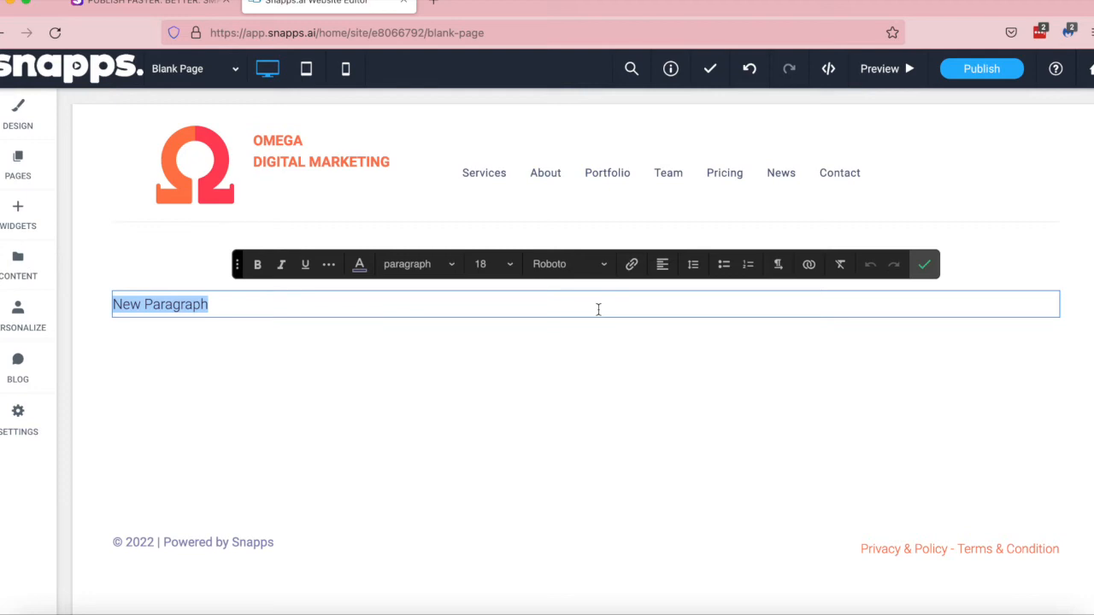
{"action": "type", "text": "Copy and Paste Privacy Poli"}
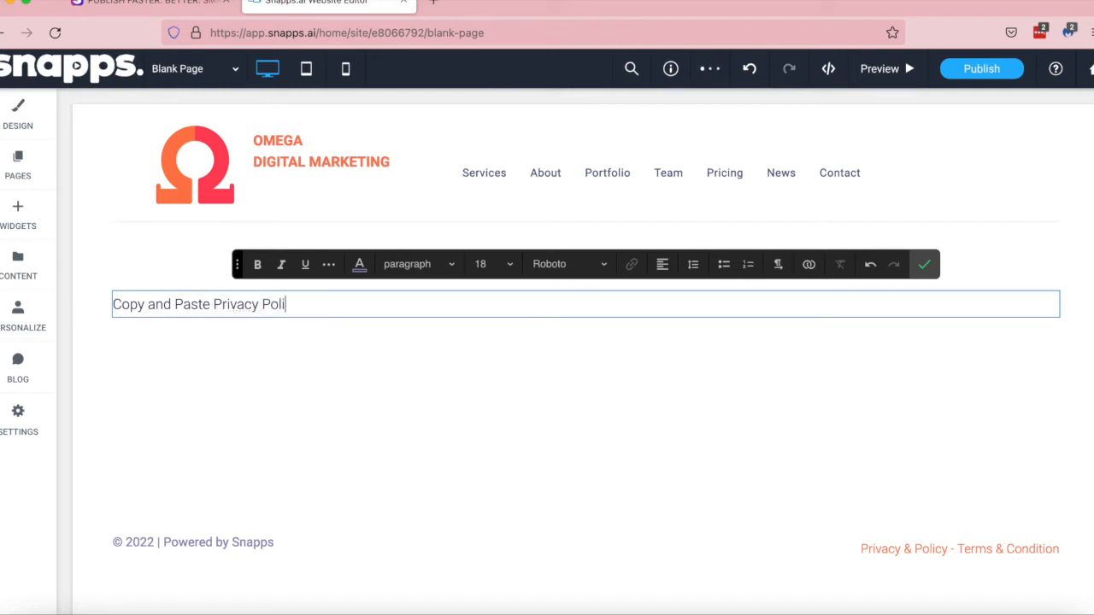
{"action": "type", "text": "emp"}
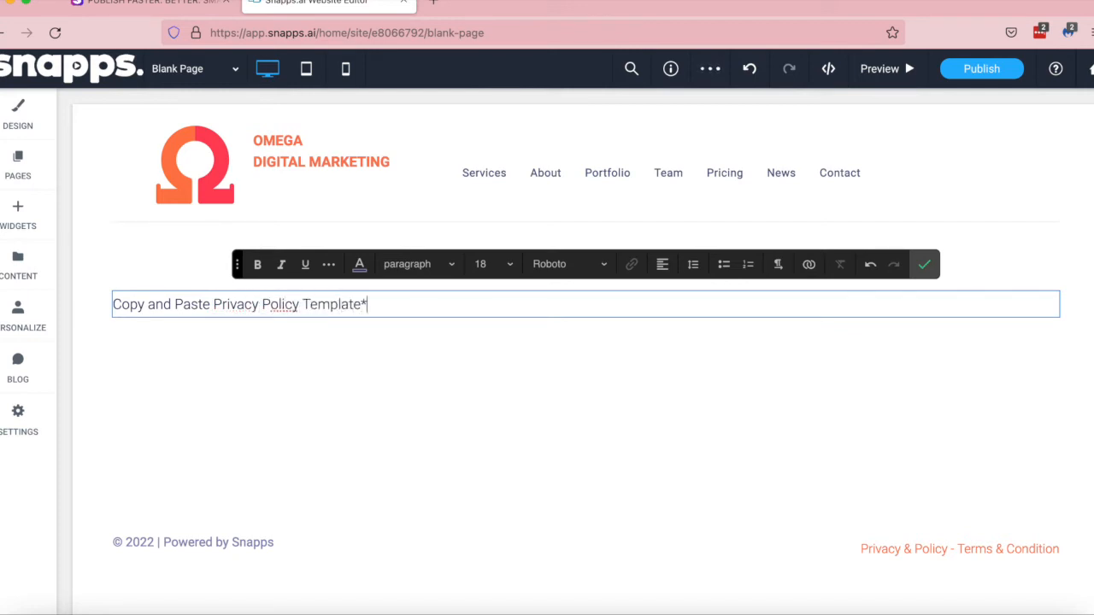
{"action": "type", "text": "late**"}
{"action": "left_click", "coordinate": [918, 264]}
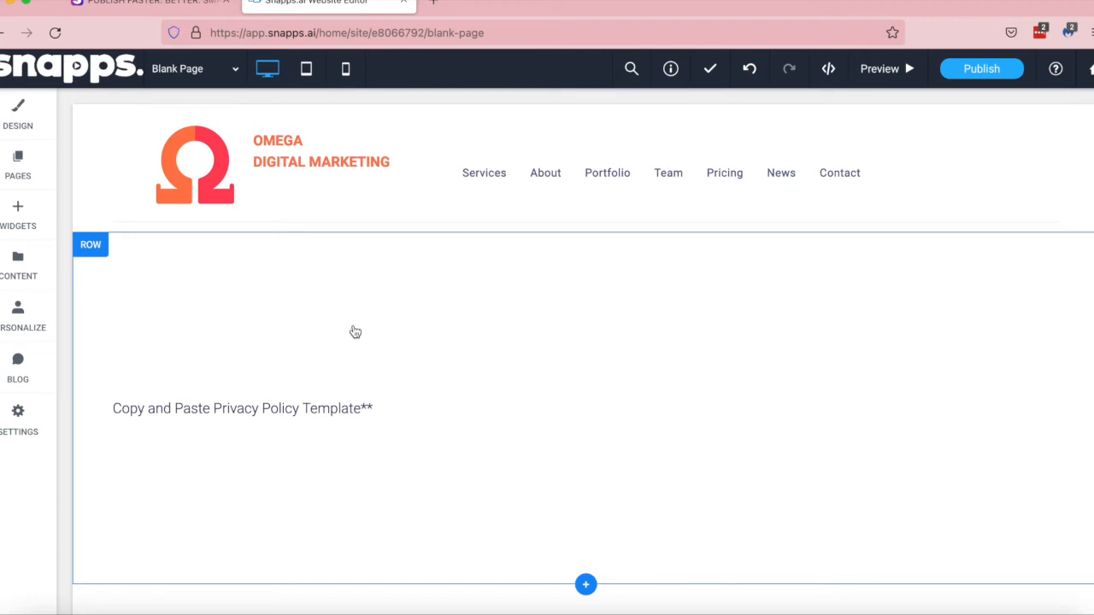
Examine the Home page's options for hiding or showing it in the navigation on different devices.
{"action": "left_click", "coordinate": [38, 174]}
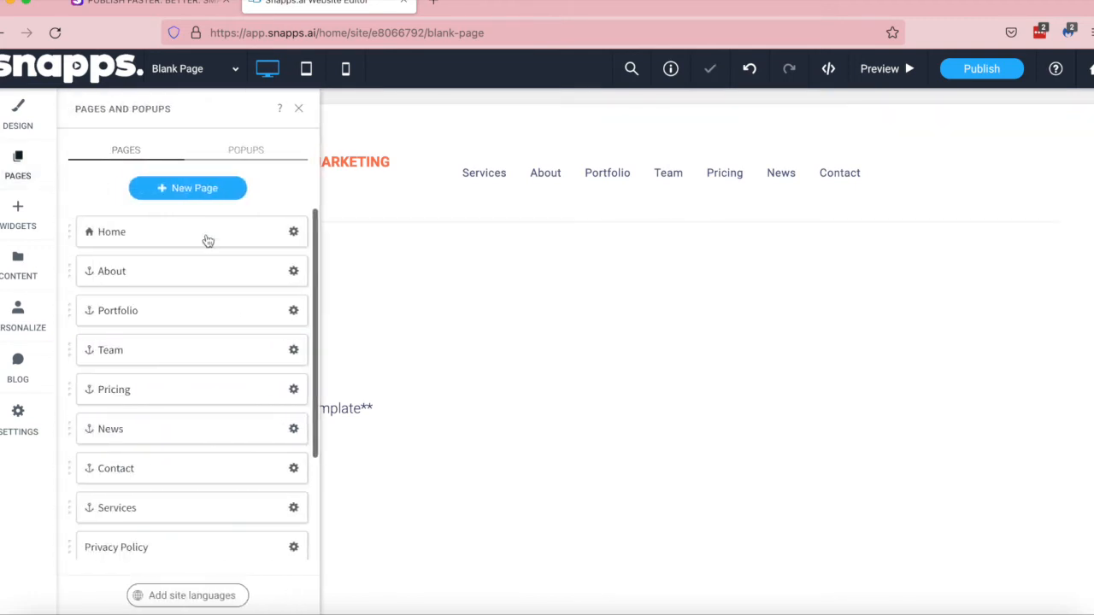
{"action": "left_click", "coordinate": [294, 233]}
{"action": "mouse_move", "coordinate": [408, 265]}
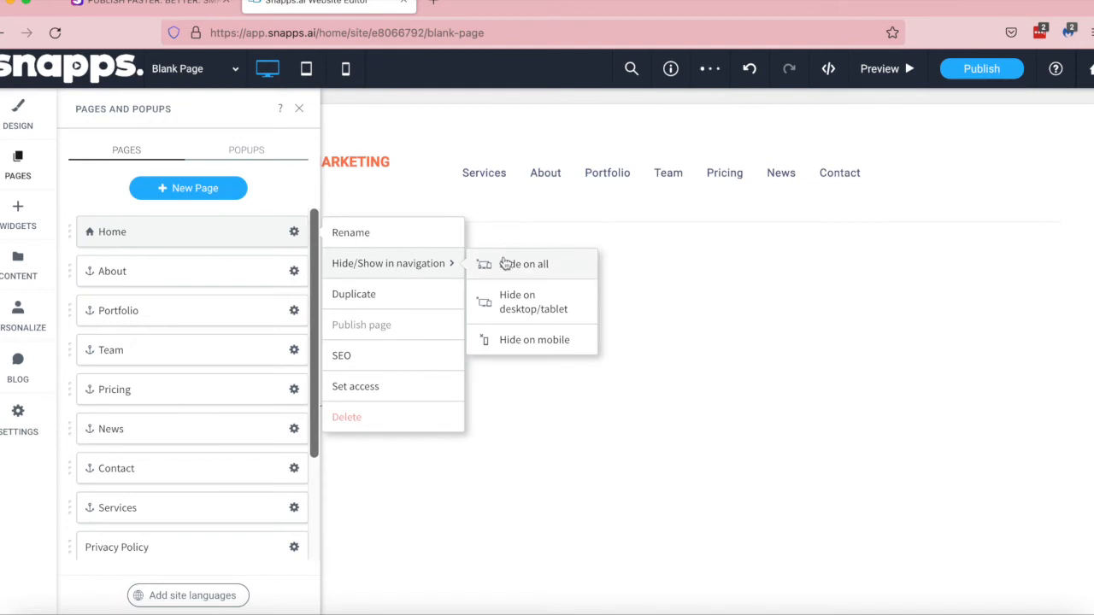
{"action": "left_click", "coordinate": [481, 339]}
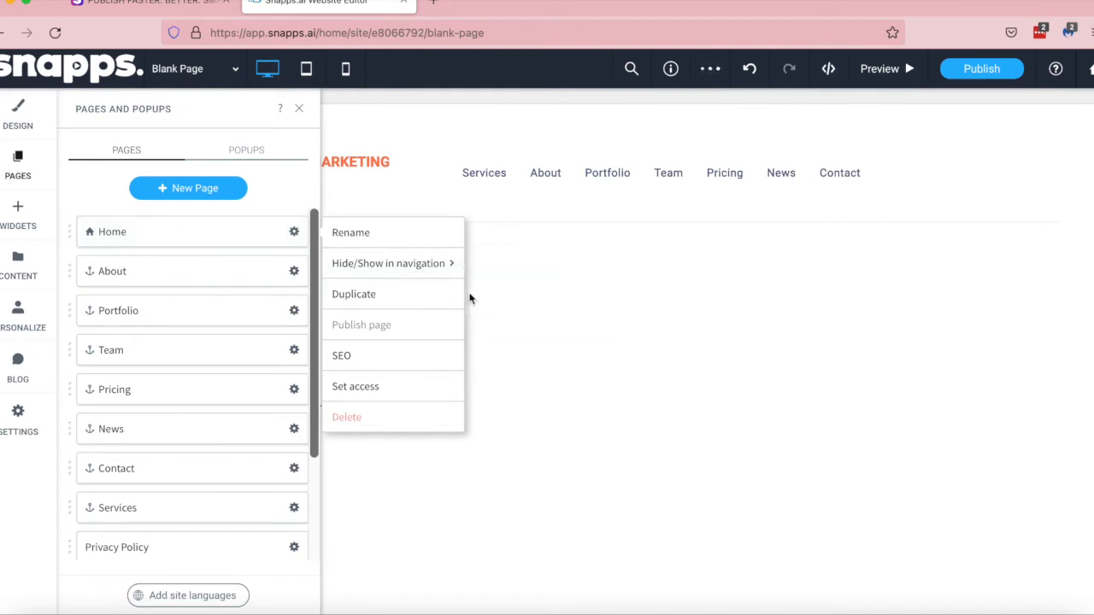
{"action": "left_click", "coordinate": [471, 244]}
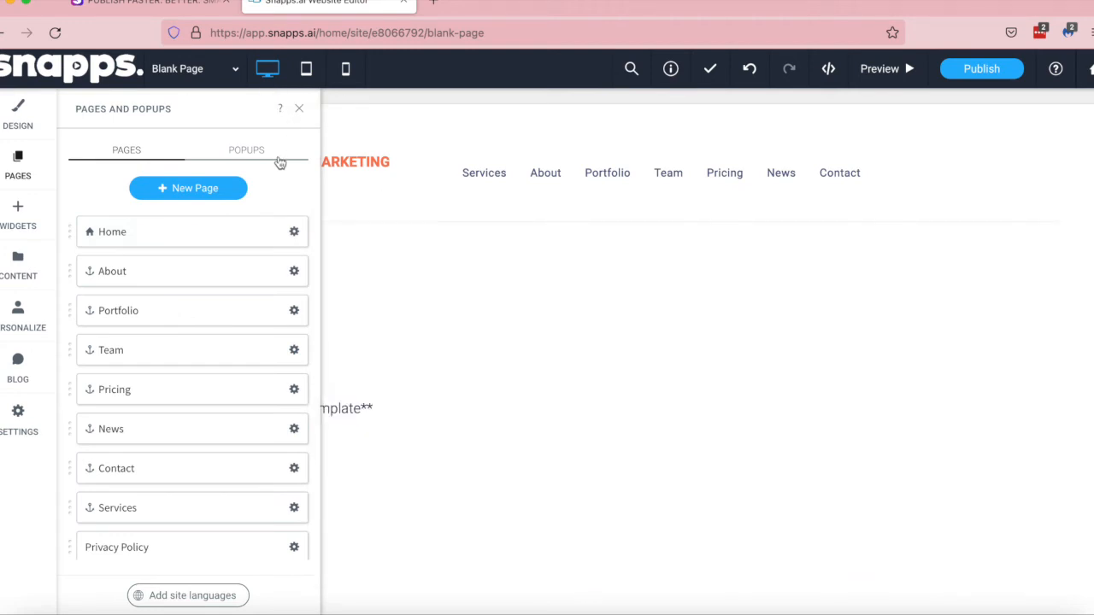
Add a new page to the site from the Our Services template and open it for editing.
{"action": "left_click", "coordinate": [230, 195]}
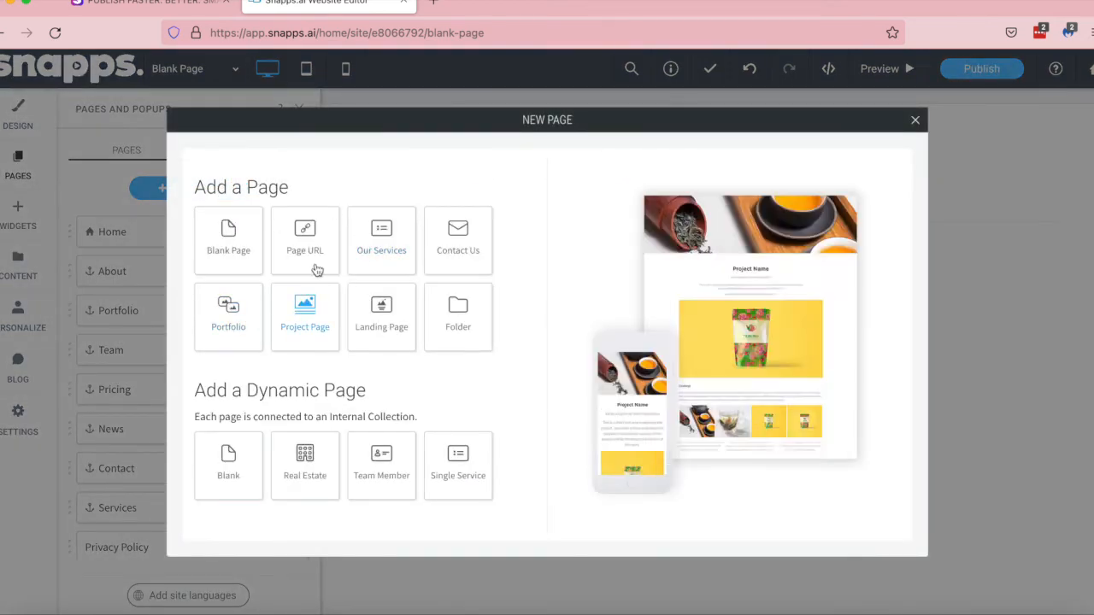
{"action": "left_click", "coordinate": [376, 239]}
{"action": "left_click", "coordinate": [465, 514]}
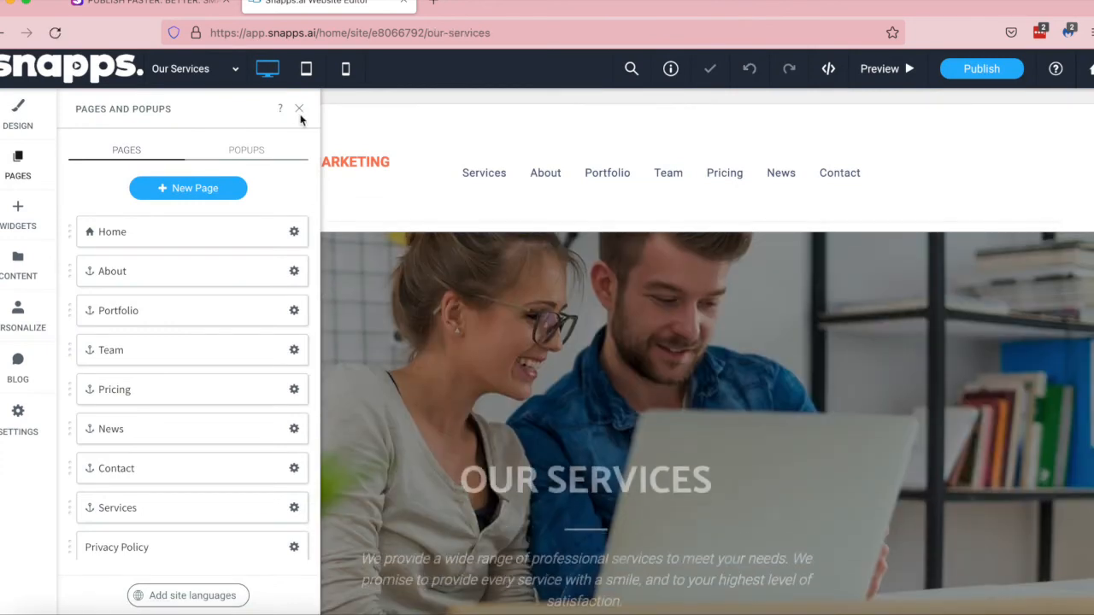
{"action": "left_click", "coordinate": [299, 109]}
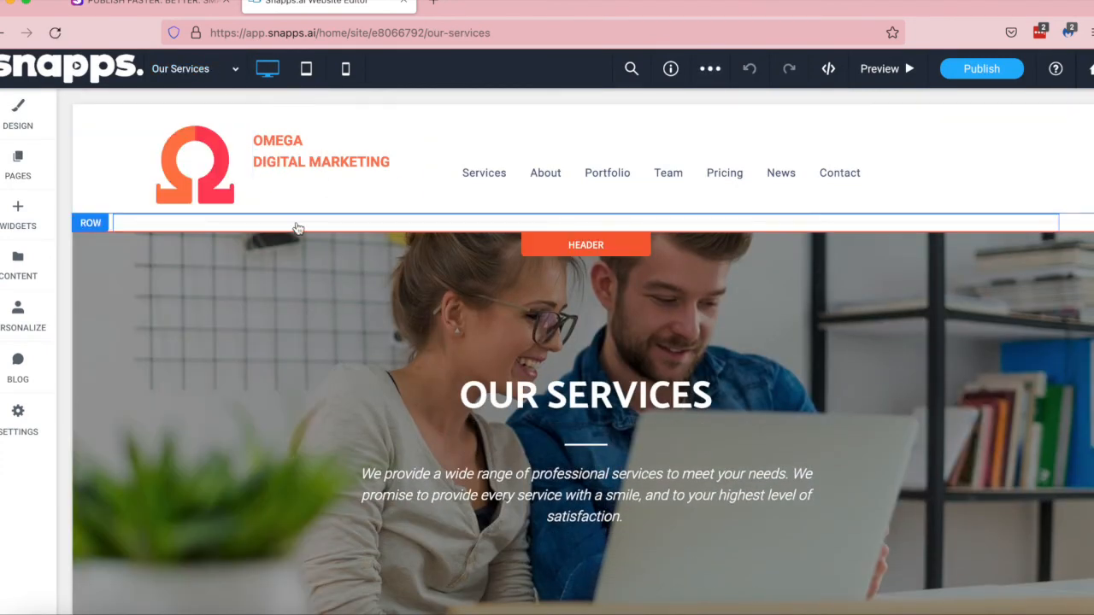
Look over the service items and the "All the services you need" section of the Our Services page.
{"action": "scroll", "coordinate": [295, 227], "scroll_direction": "down", "scroll_amount": 3}
{"action": "scroll", "coordinate": [282, 369], "scroll_direction": "down", "scroll_amount": 5}
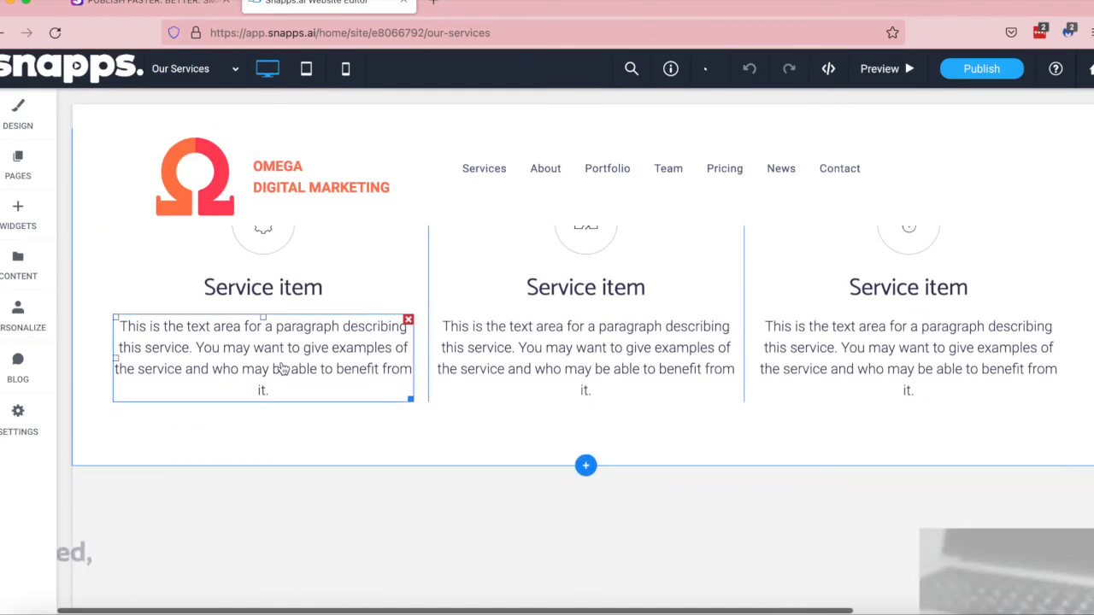
{"action": "scroll", "coordinate": [286, 376], "scroll_direction": "up", "scroll_amount": 1}
{"action": "scroll", "coordinate": [290, 386], "scroll_direction": "down", "scroll_amount": 4}
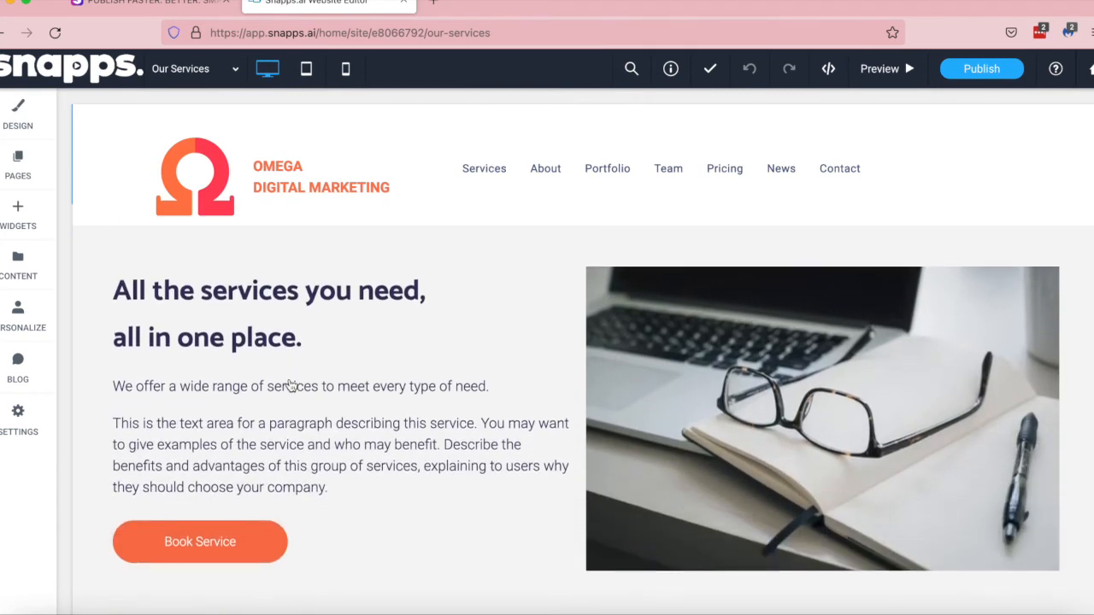
{"action": "scroll", "coordinate": [319, 368], "scroll_direction": "up", "scroll_amount": 1}
{"action": "left_click", "coordinate": [586, 304]}
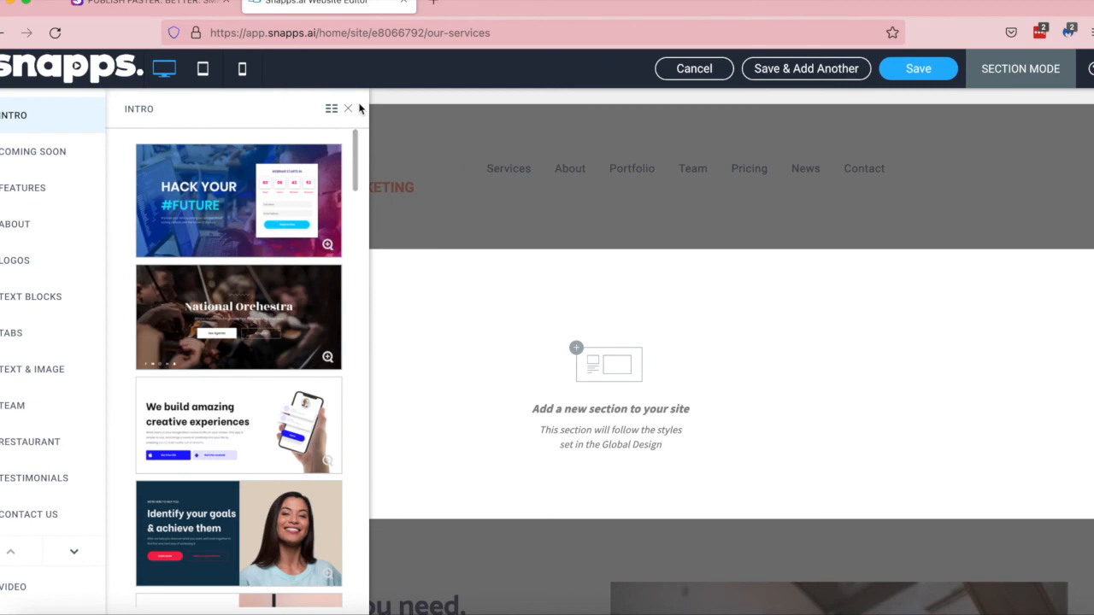
{"action": "left_click", "coordinate": [349, 110]}
{"action": "left_click", "coordinate": [703, 71]}
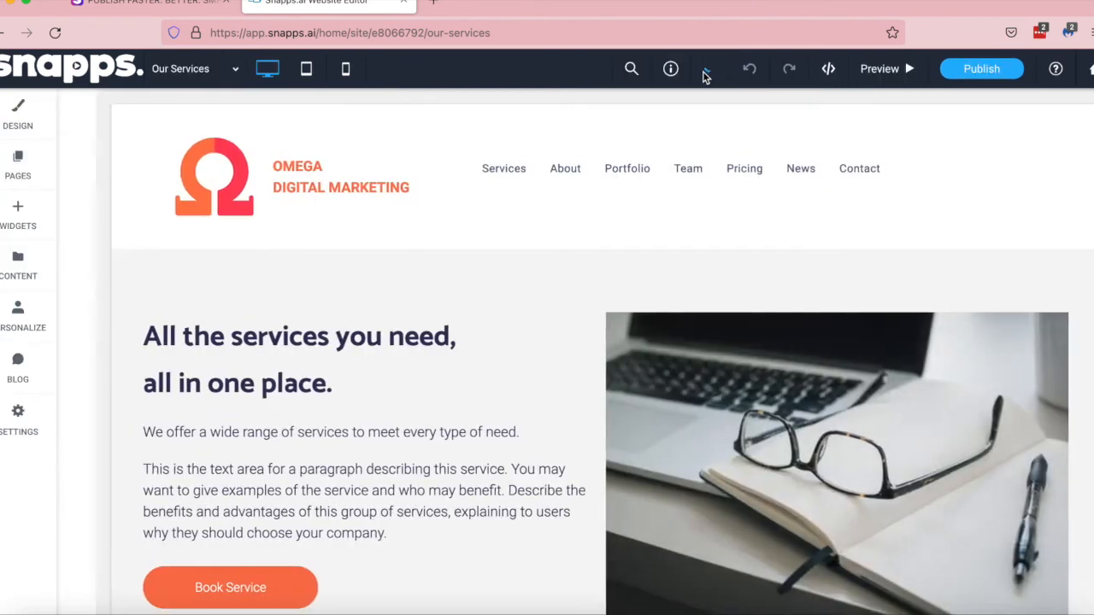
Review the pricing plans and appointment banner on the Our Services page and return to its hero section.
{"action": "scroll", "coordinate": [558, 327], "scroll_direction": "down", "scroll_amount": 3}
{"action": "scroll", "coordinate": [558, 327], "scroll_direction": "down", "scroll_amount": 10}
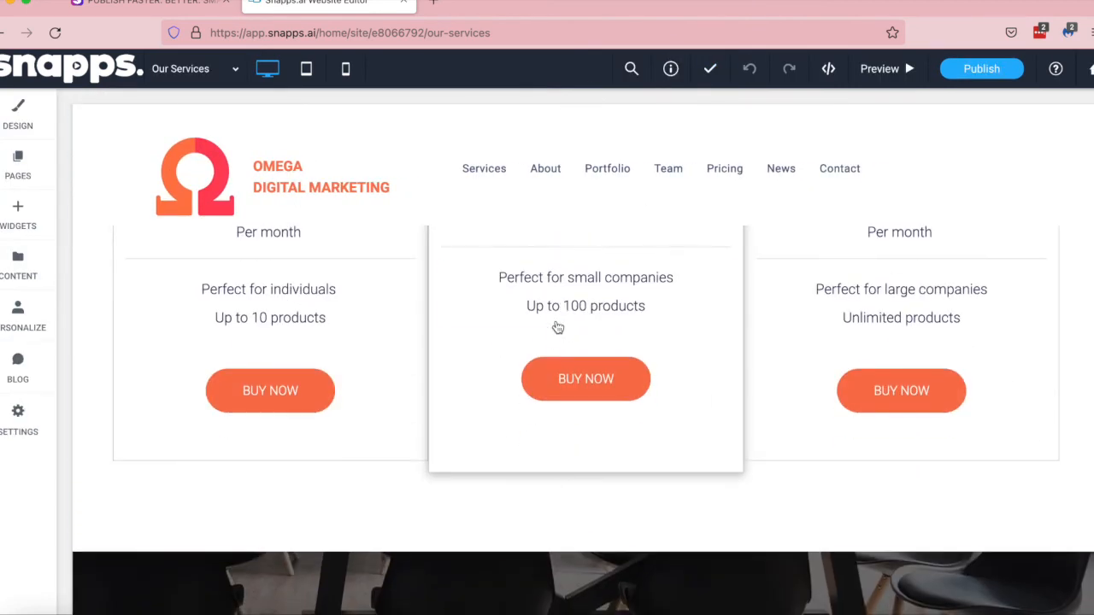
{"action": "scroll", "coordinate": [557, 327], "scroll_direction": "down", "scroll_amount": 3}
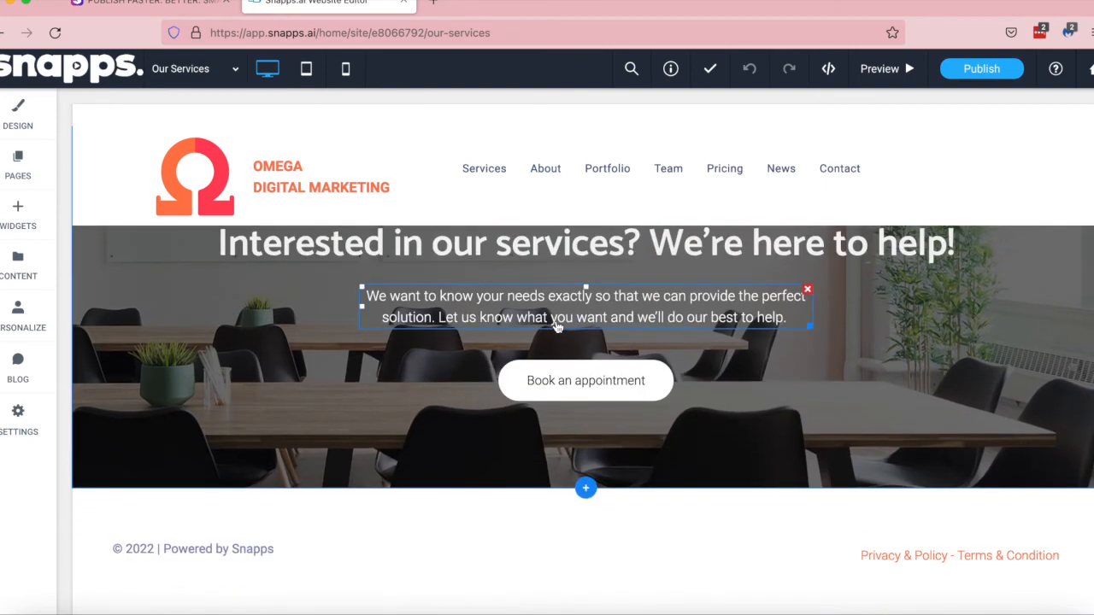
{"action": "scroll", "coordinate": [557, 327], "scroll_direction": "up", "scroll_amount": 2}
{"action": "scroll", "coordinate": [557, 327], "scroll_direction": "up", "scroll_amount": 10}
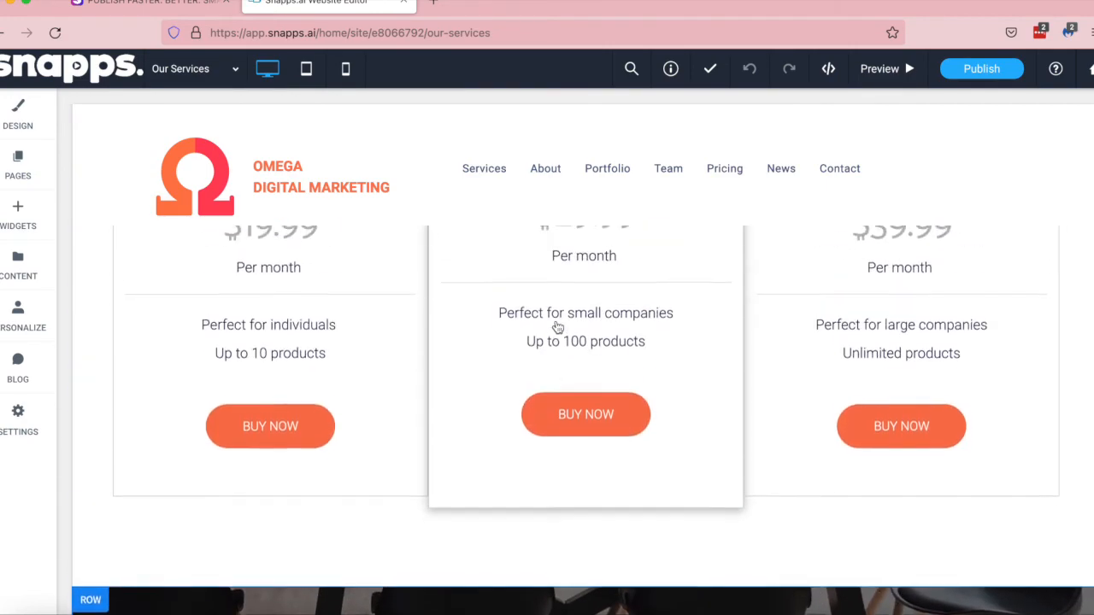
{"action": "scroll", "coordinate": [557, 327], "scroll_direction": "up", "scroll_amount": 5}
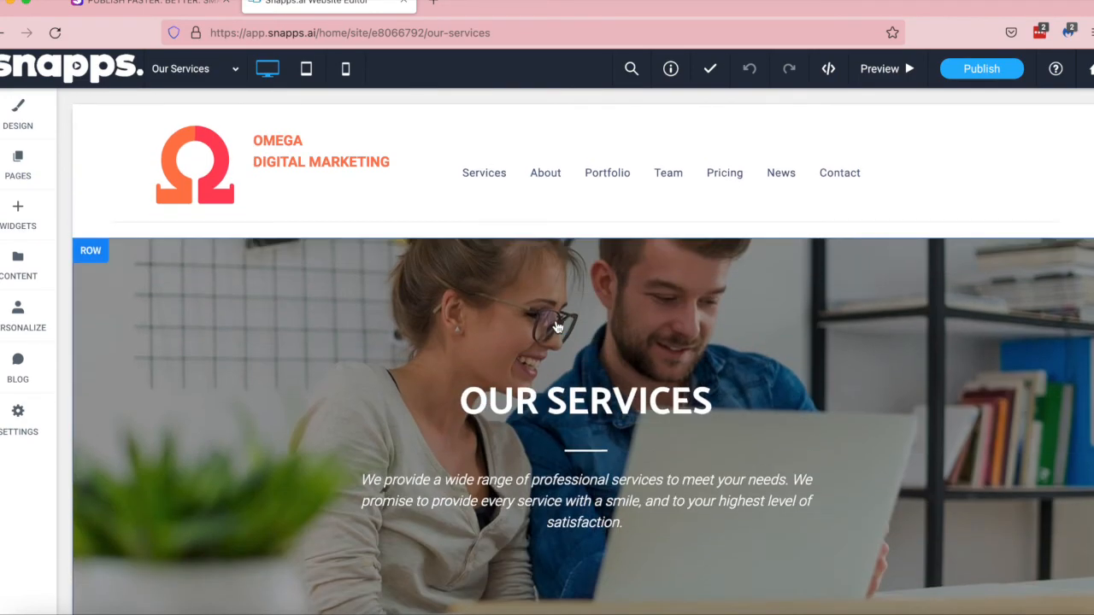